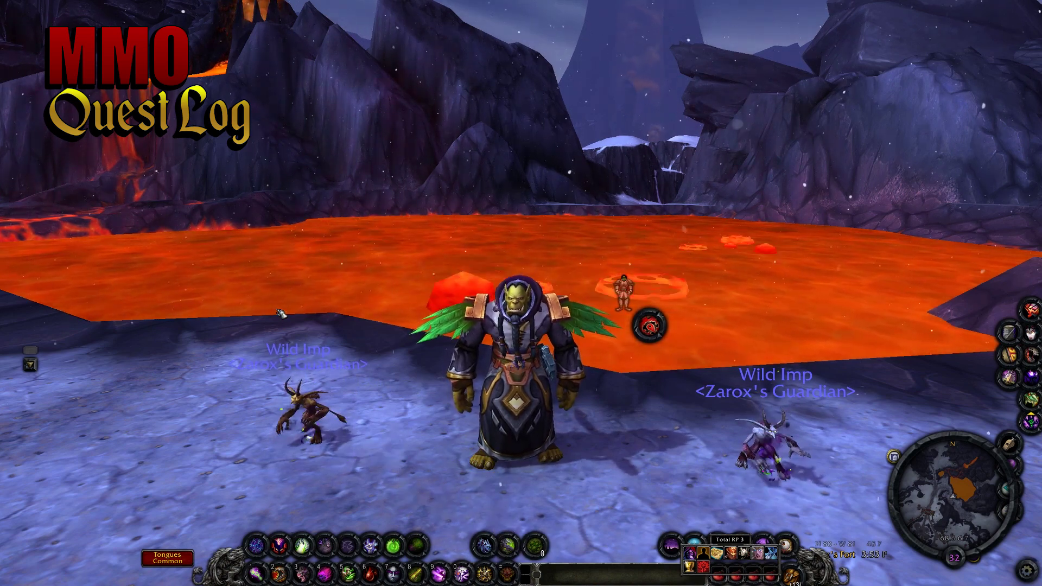
Step: In Masque (/msq), try the Blizzard skin on Bartender4 buttons, then revert to Azerite
{"action": "type", "text": "/"}
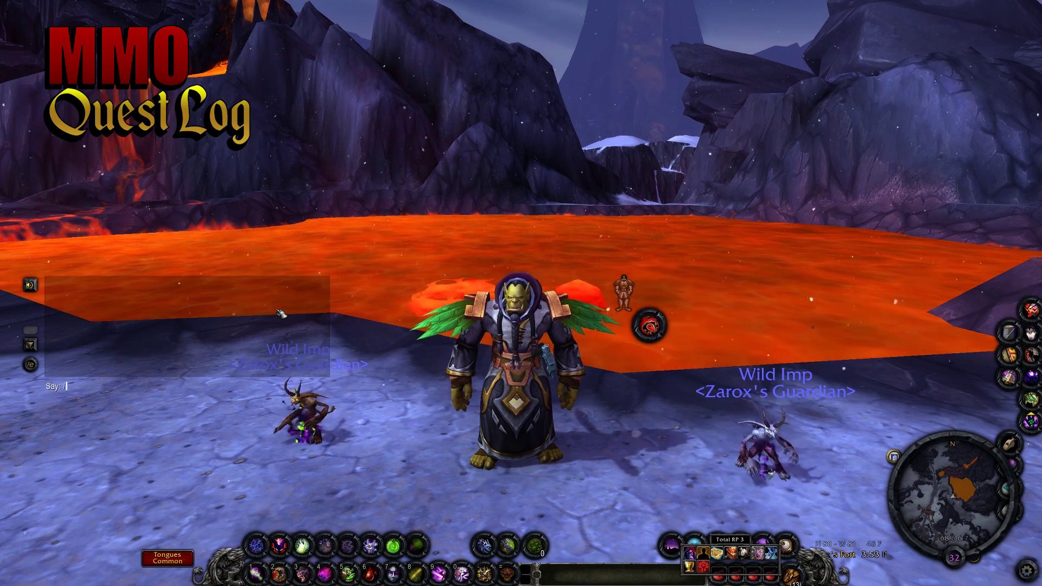
{"action": "type", "text": "msq"}
{"action": "key", "text": "Return"}
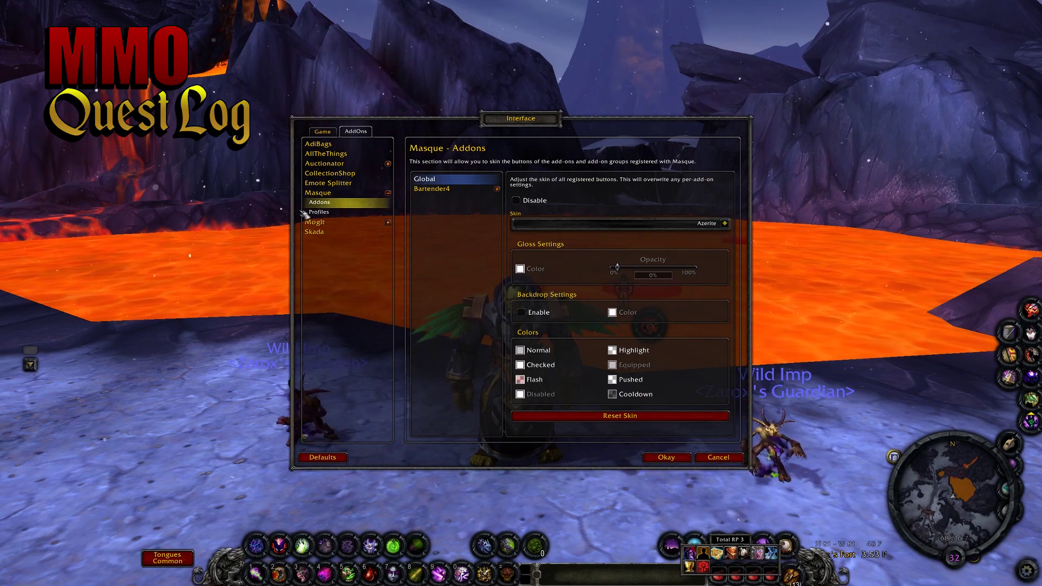
{"action": "left_click", "coordinate": [455, 189]}
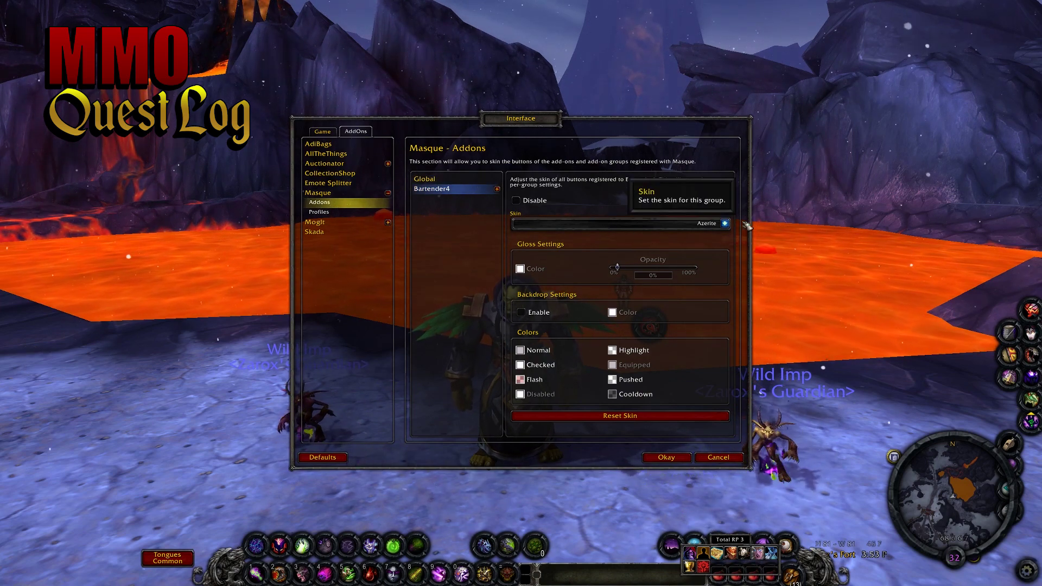
{"action": "left_click", "coordinate": [725, 223]}
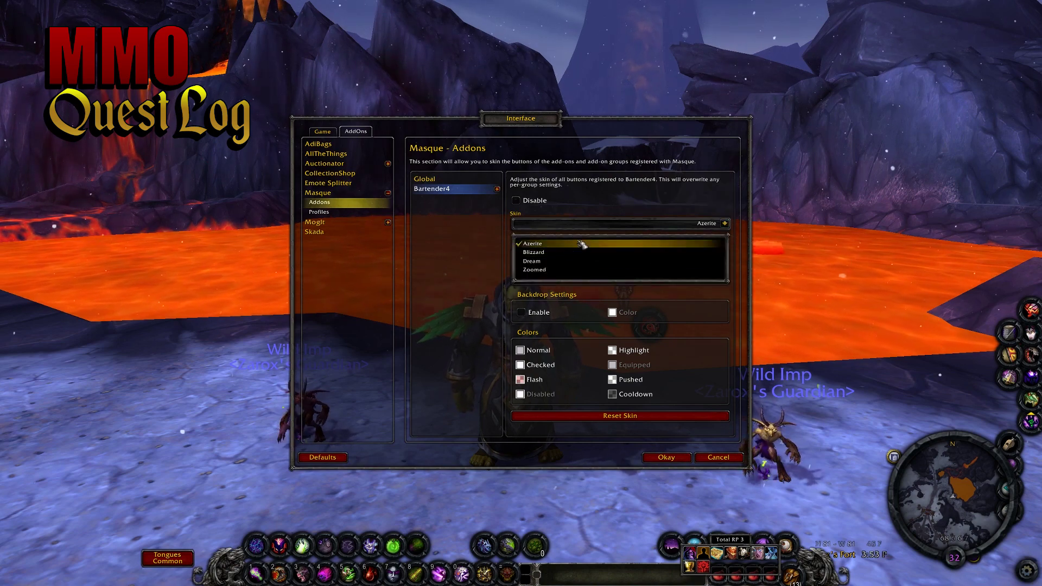
{"action": "left_click", "coordinate": [568, 252]}
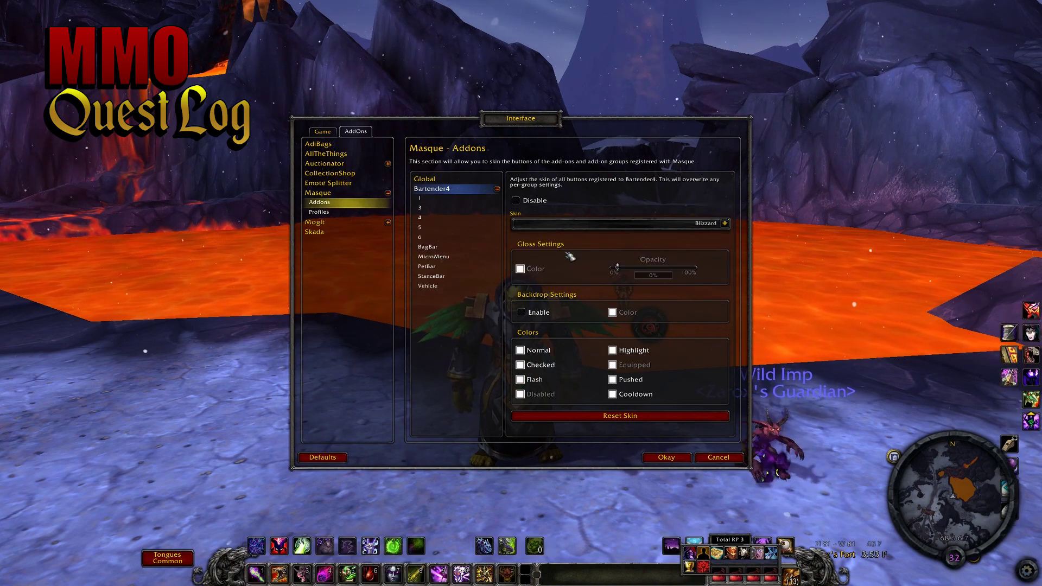
{"action": "left_click", "coordinate": [724, 223]}
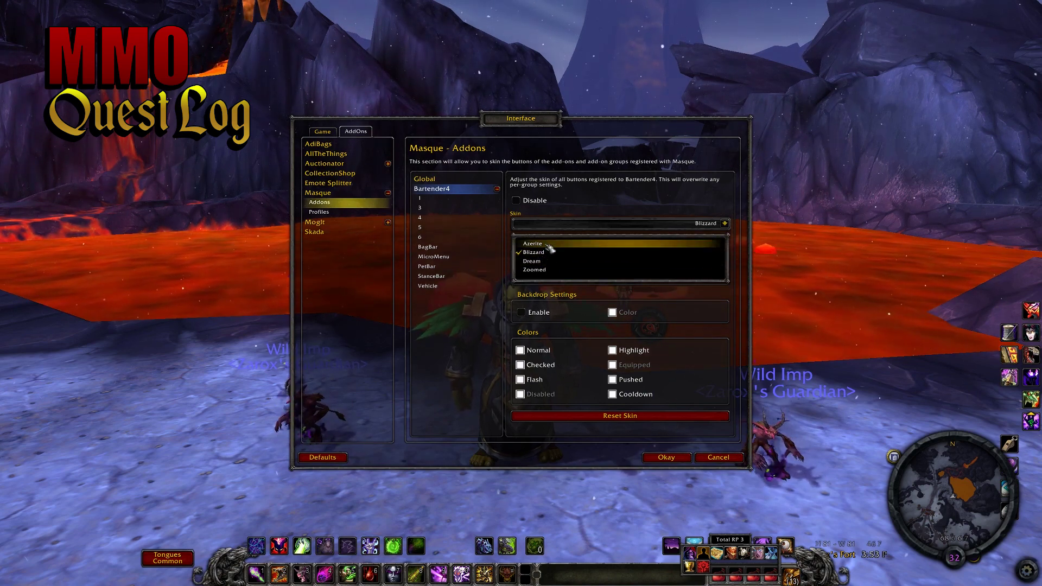
{"action": "left_click", "coordinate": [551, 249]}
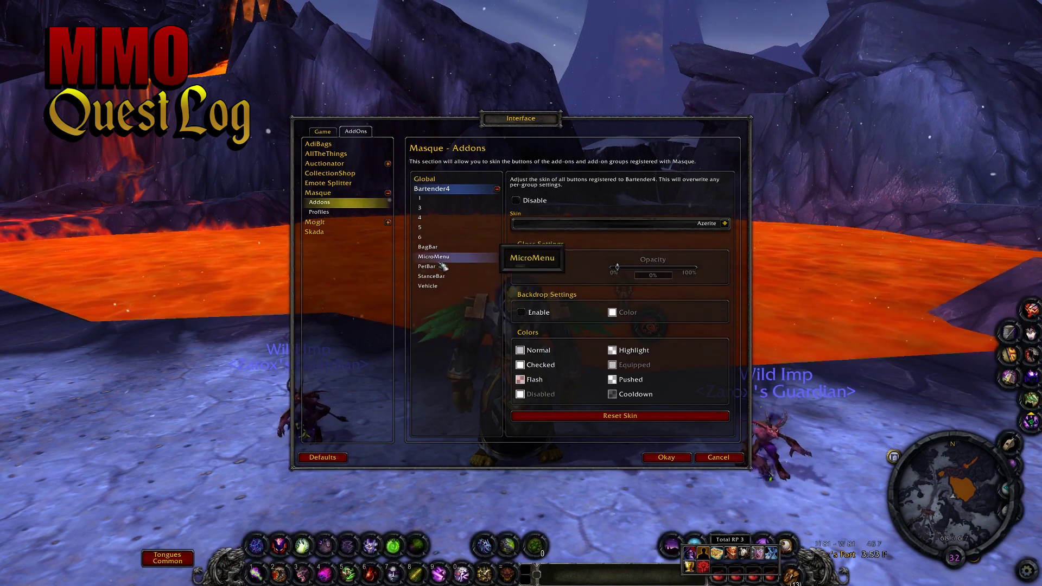
{"action": "left_click", "coordinate": [667, 457]}
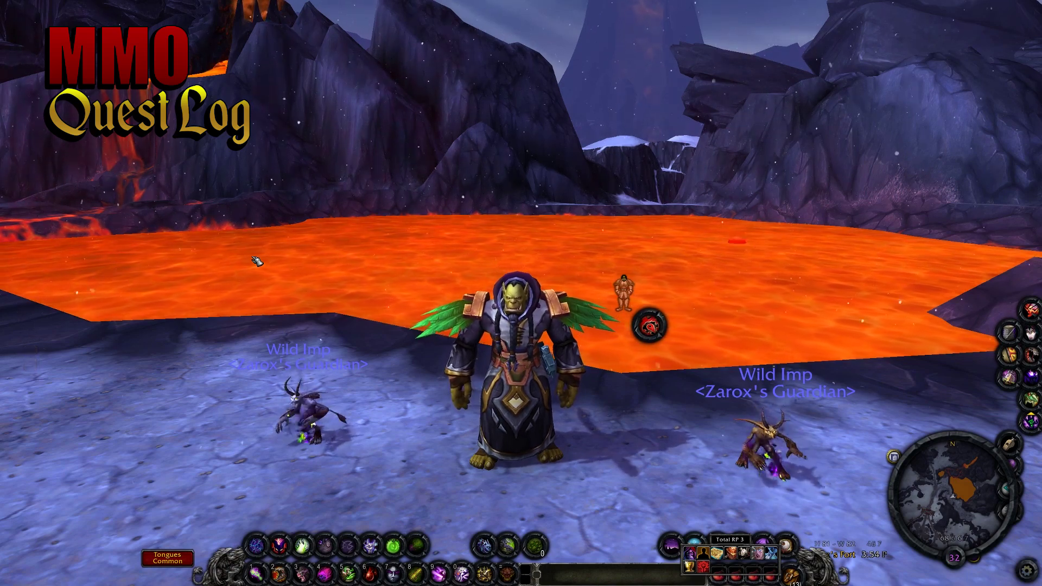
Step: Open Bartender4 settings with /bt and view Bar 2, then Bar 6
{"action": "type", "text": "/b"}
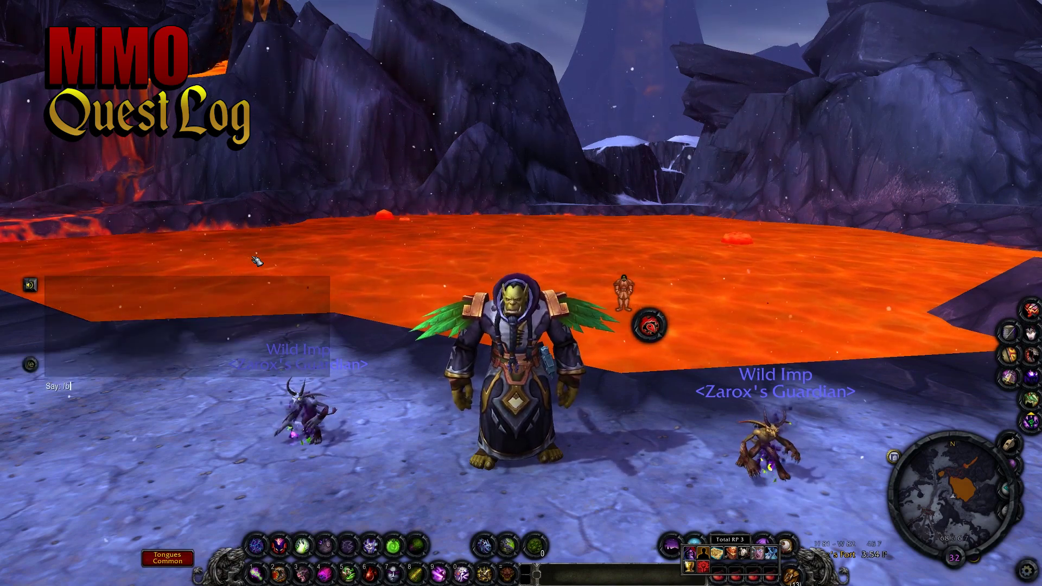
{"action": "type", "text": "t"}
{"action": "key", "text": "Return"}
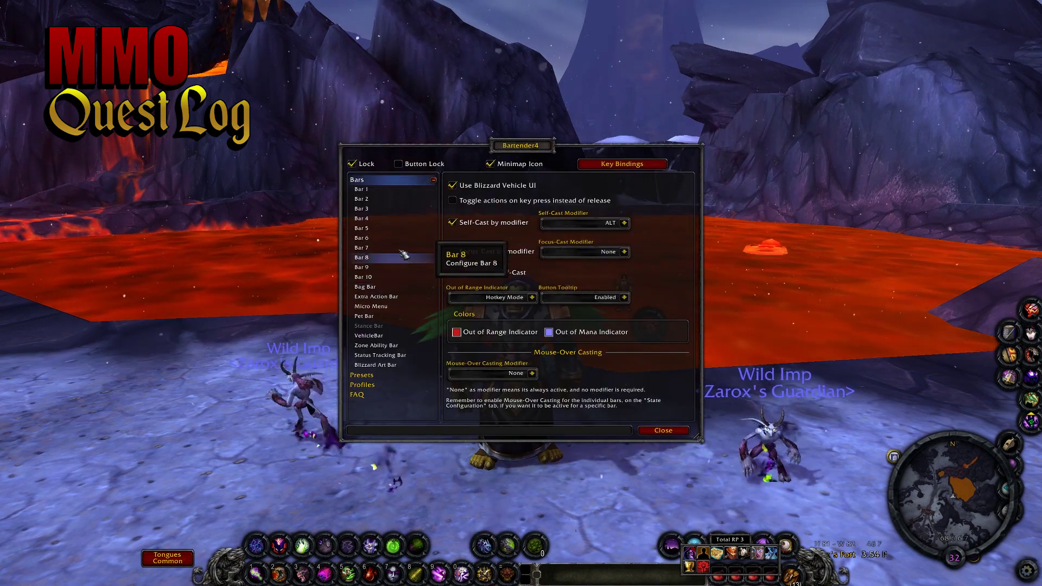
{"action": "left_click", "coordinate": [362, 198]}
{"action": "left_click", "coordinate": [380, 238]}
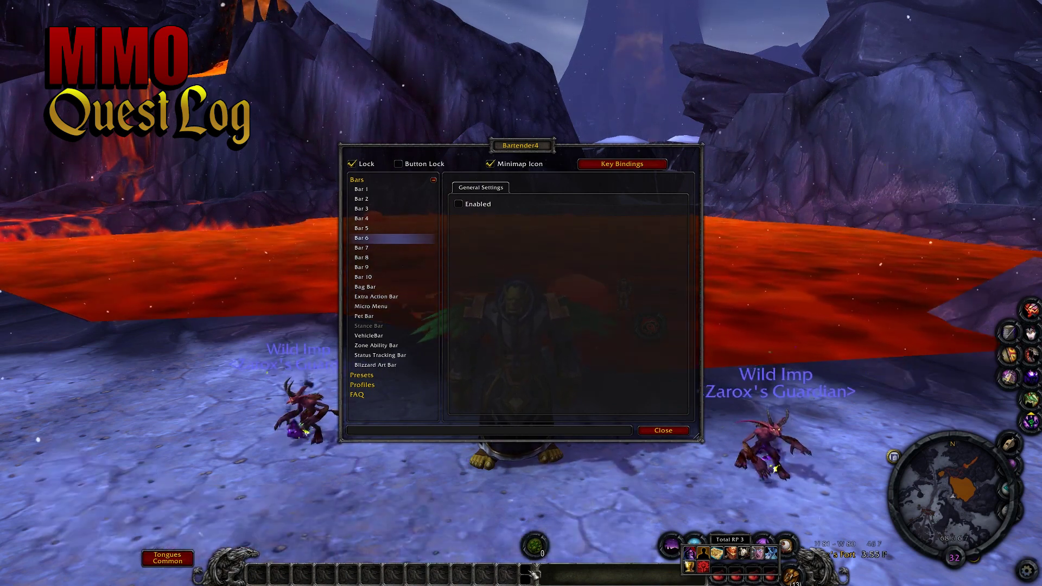
Step: Disable the Blizzard Art Bar, enable Bar 3, and select Bar 5's settings
{"action": "left_click", "coordinate": [391, 364]}
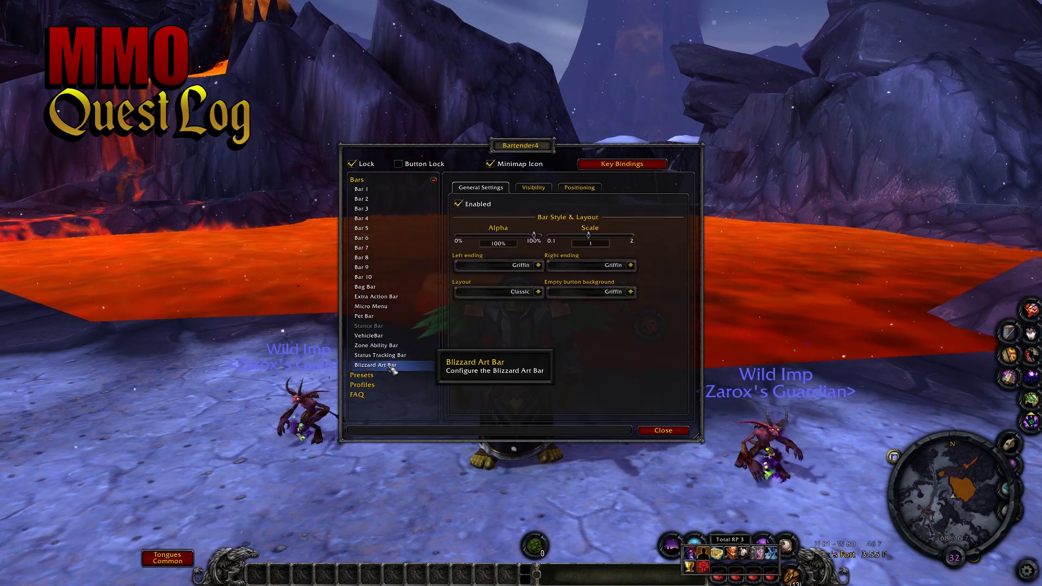
{"action": "left_click", "coordinate": [465, 205]}
{"action": "left_click", "coordinate": [361, 209]}
{"action": "left_click", "coordinate": [459, 204]}
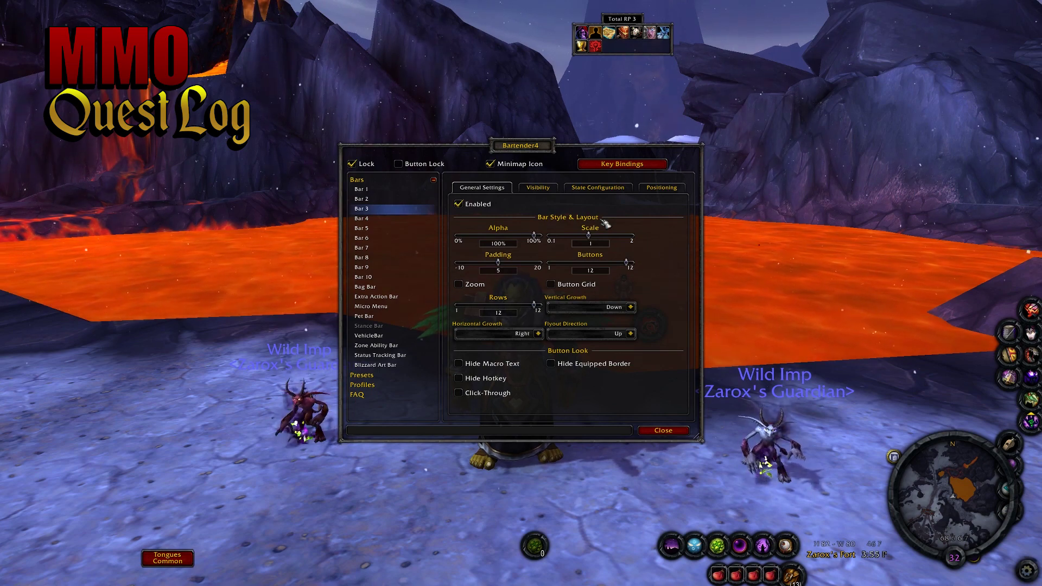
{"action": "left_click", "coordinate": [362, 228]}
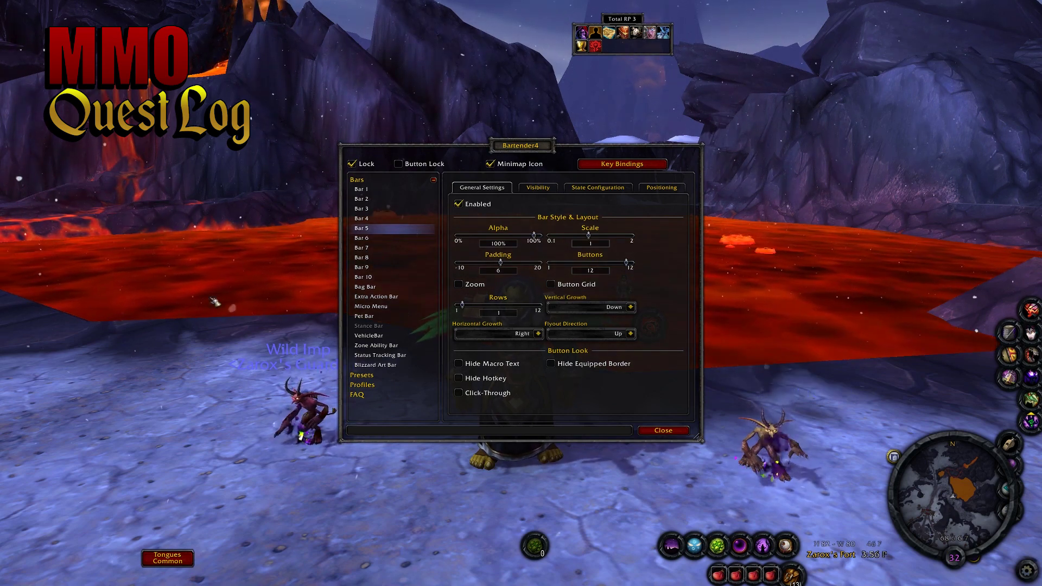
Step: Turn the camera right and walk the character forward onto the snowy slope by the camp
{"action": "mouse_move", "coordinate": [82, 491]}
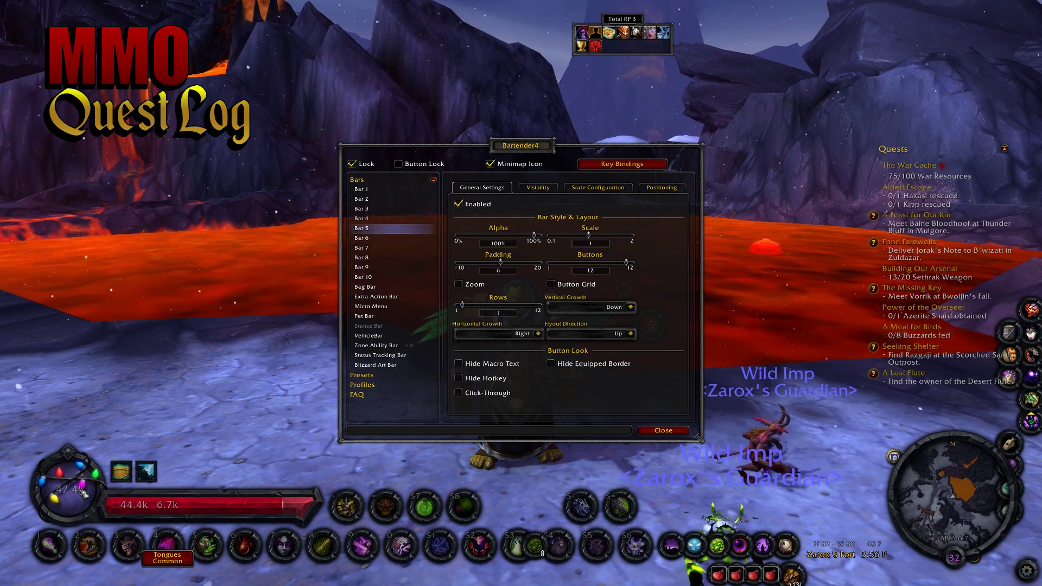
{"action": "mouse_move", "coordinate": [988, 559]}
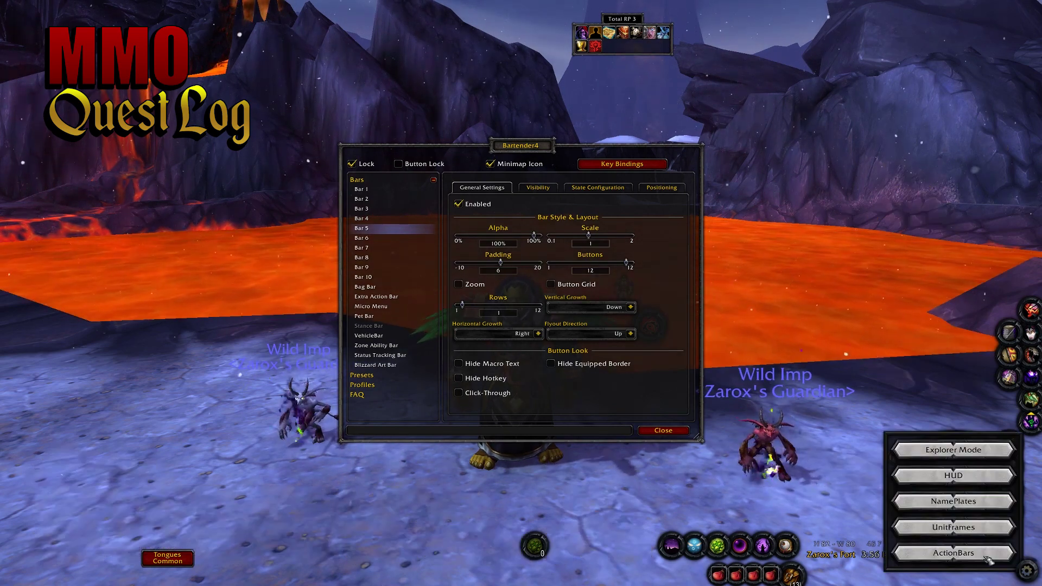
{"action": "mouse_move", "coordinate": [133, 507]}
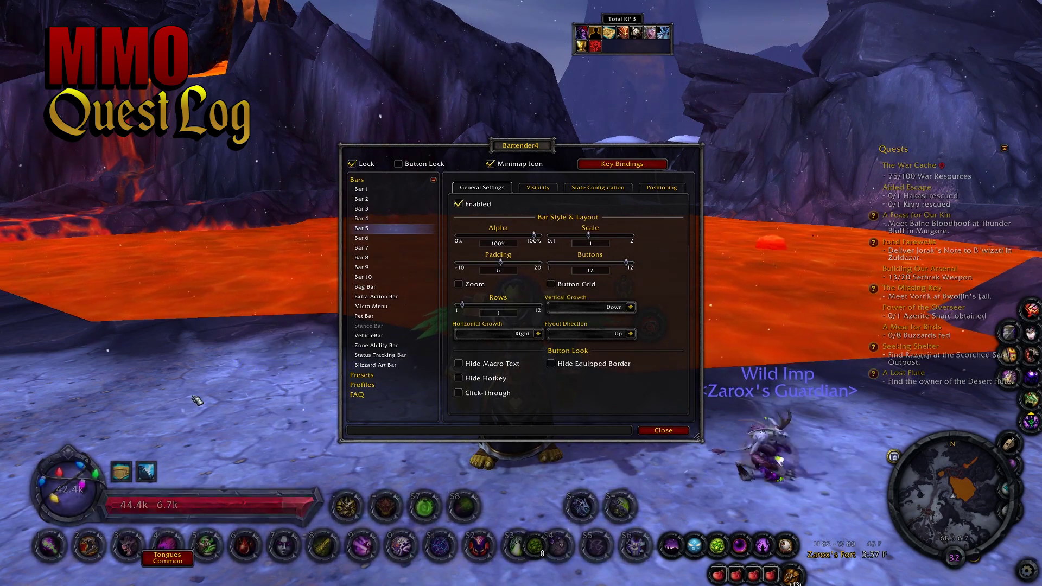
{"action": "left_click_drag", "start_coordinate": [217, 445], "coordinate": [532, 445]}
{"action": "key", "text": "w"}
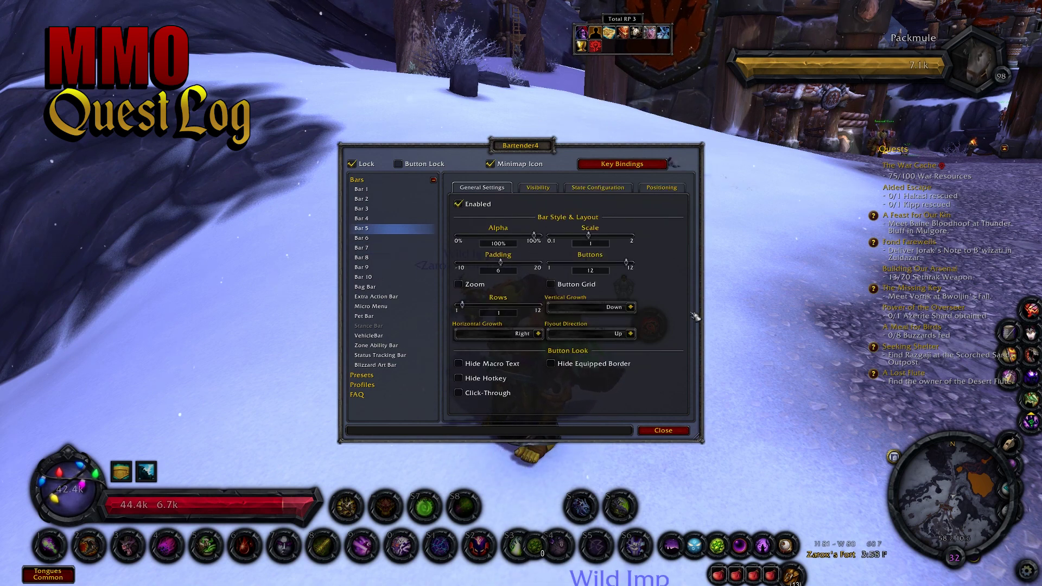
Step: Unlock the bars; move Bar 5 to the upper left, and the Pet Bar and Bar 3 to the left side
{"action": "left_click", "coordinate": [353, 164]}
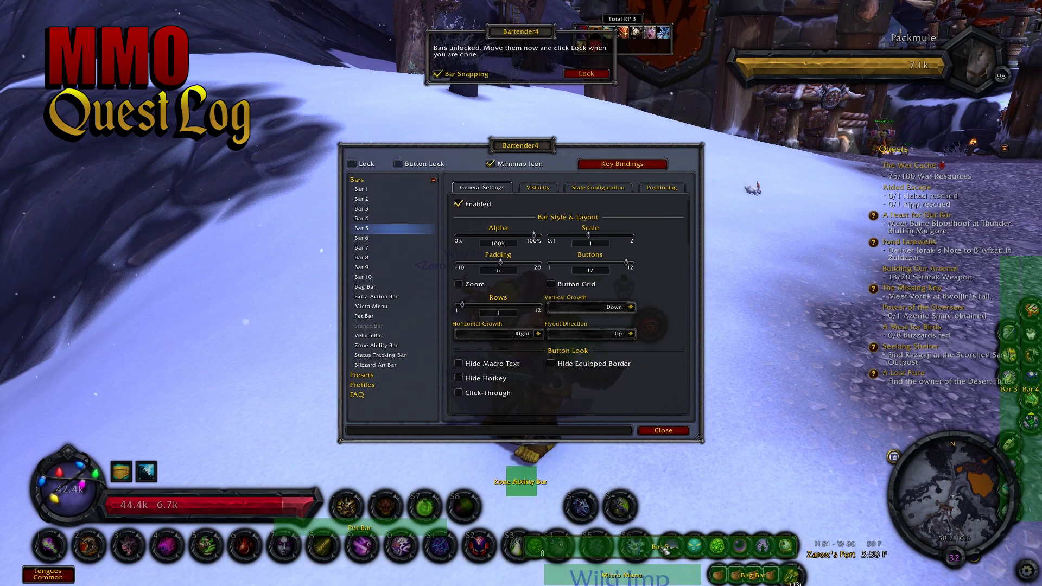
{"action": "left_click_drag", "start_coordinate": [646, 536], "coordinate": [333, 101]}
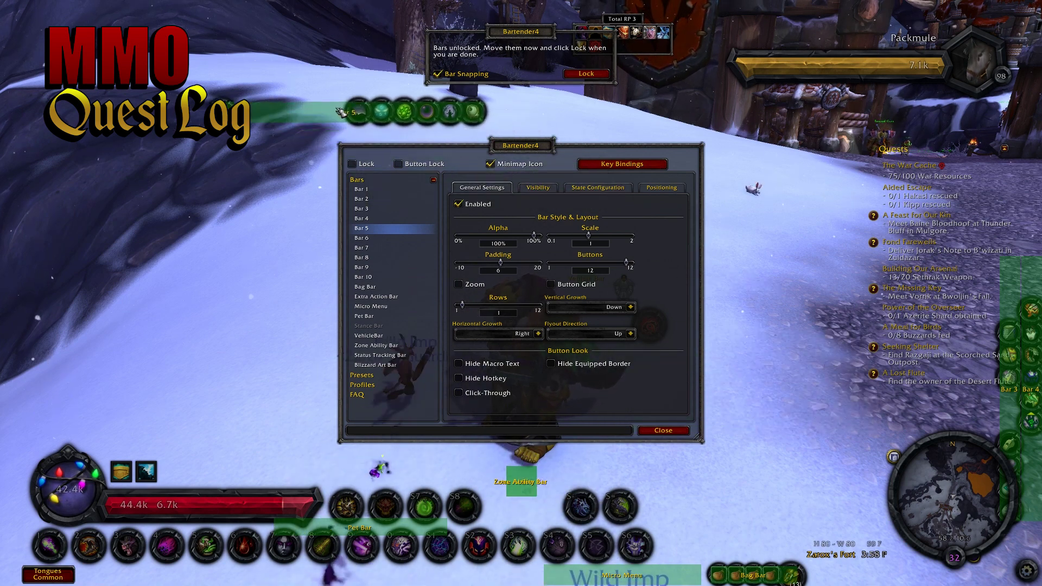
{"action": "left_click_drag", "start_coordinate": [369, 524], "coordinate": [201, 432]}
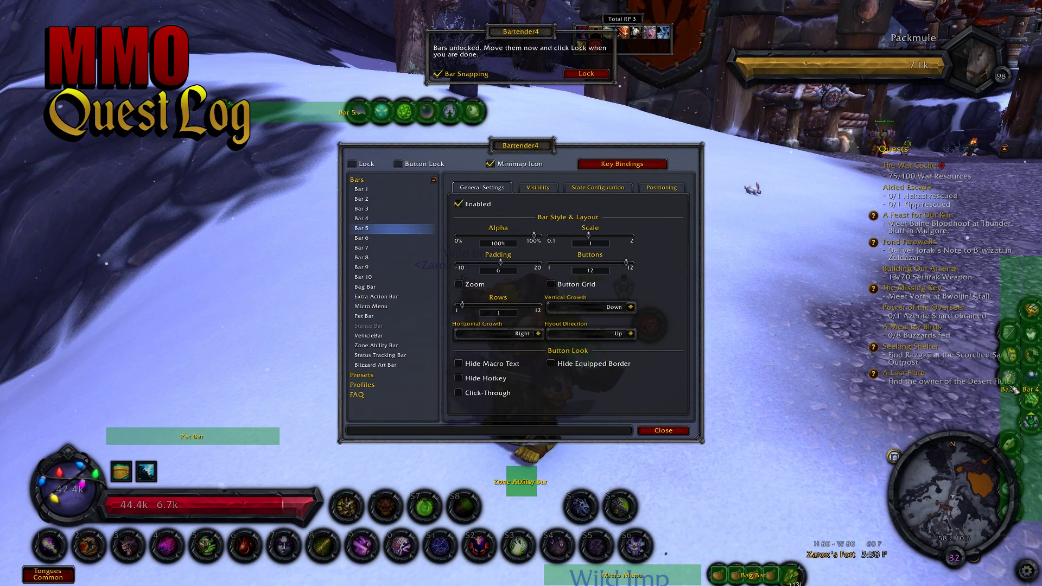
{"action": "left_click_drag", "start_coordinate": [1005, 271], "coordinate": [332, 430]}
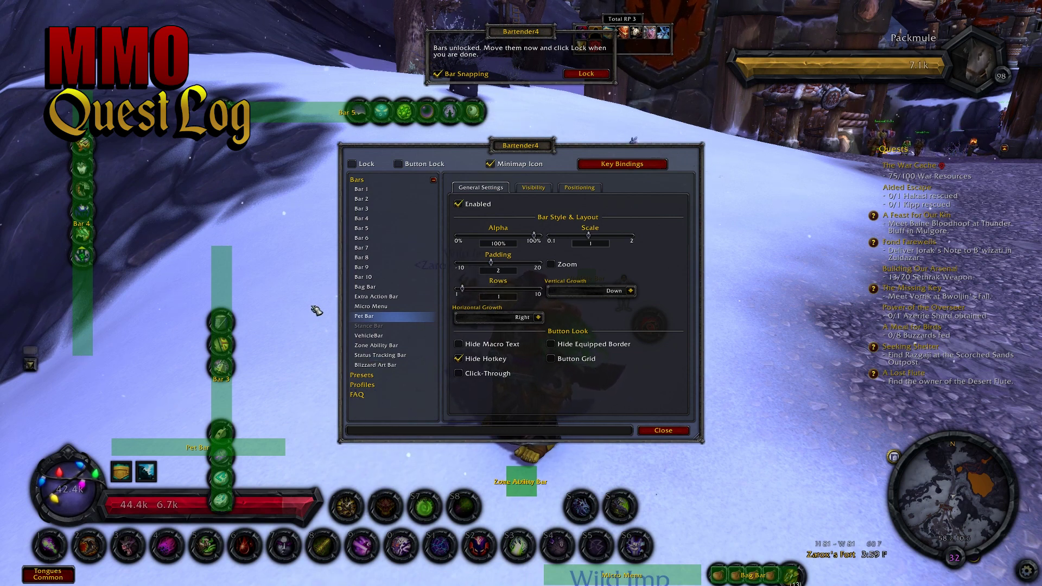
Step: Make Bar 3 a single row with padding 20 and move it to the bottom of the screen
{"action": "left_click", "coordinate": [588, 75]}
{"action": "left_click", "coordinate": [361, 209]}
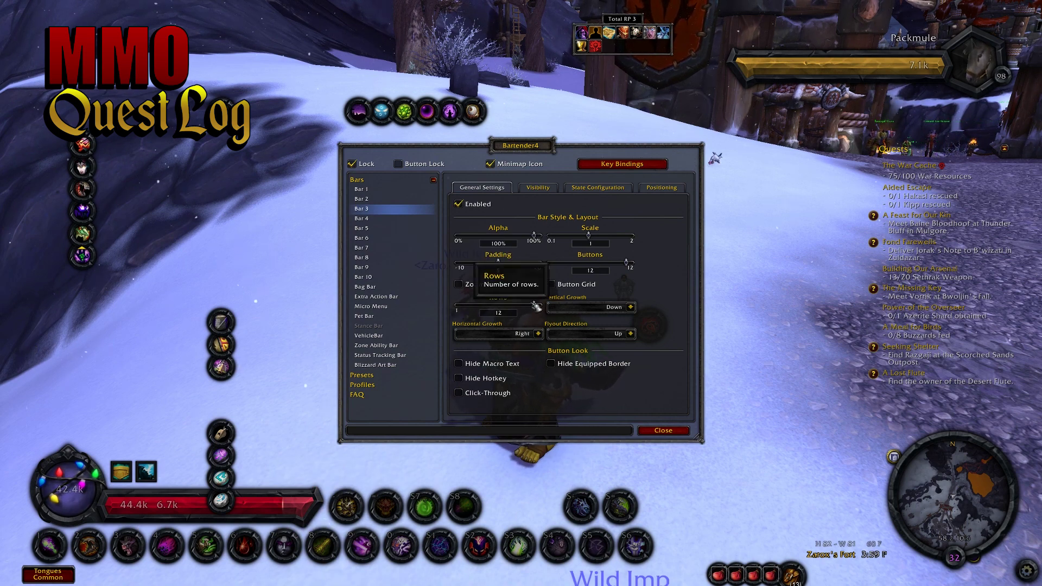
{"action": "left_click_drag", "start_coordinate": [538, 308], "coordinate": [449, 305]}
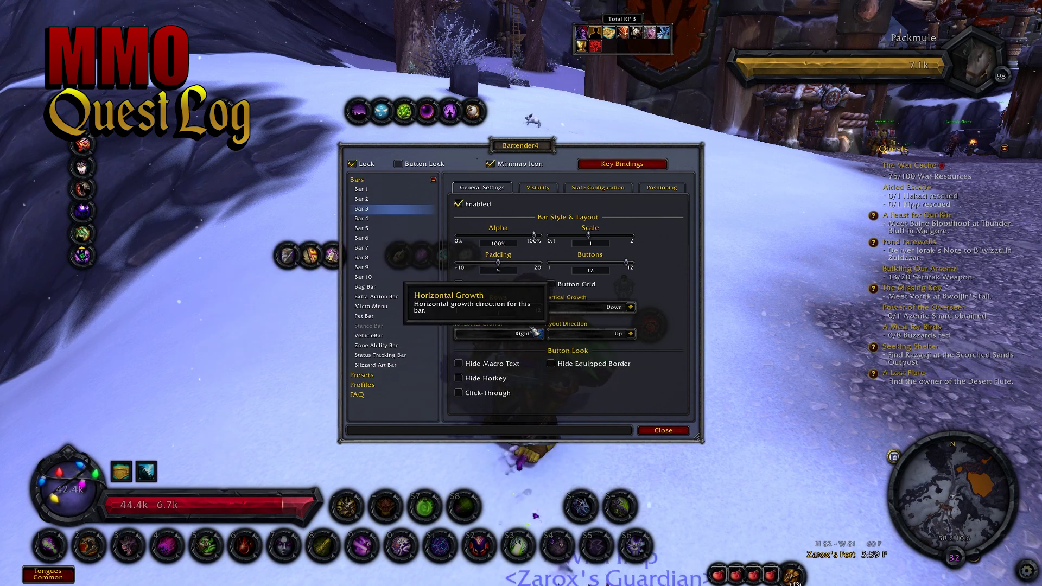
{"action": "left_click", "coordinate": [352, 164]}
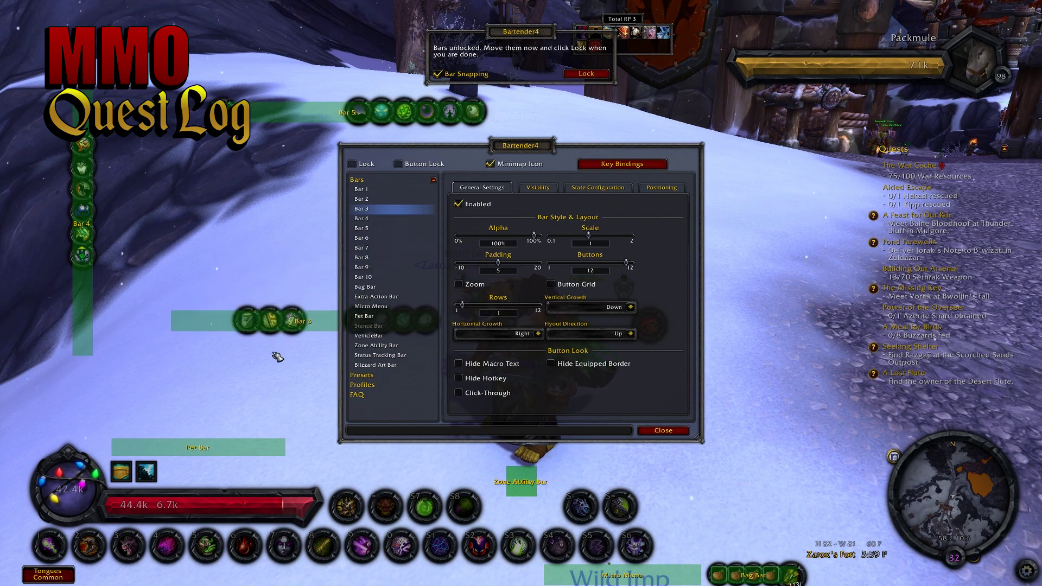
{"action": "mouse_move", "coordinate": [289, 505]}
{"action": "left_mouse_down"}
{"action": "mouse_move", "coordinate": [261, 543]}
{"action": "mouse_move", "coordinate": [207, 574]}
{"action": "left_mouse_up"}
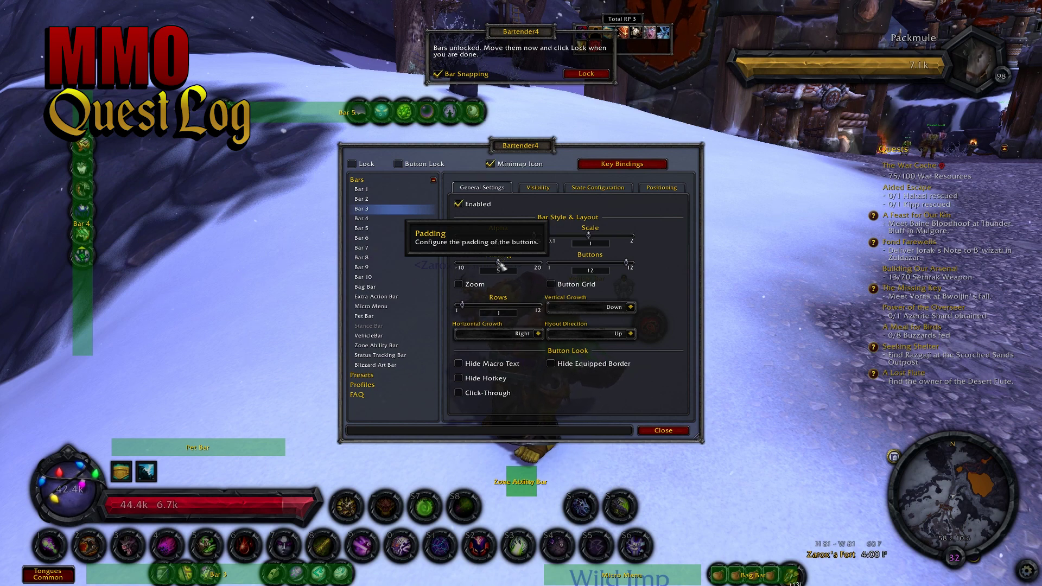
{"action": "left_click_drag", "start_coordinate": [498, 264], "coordinate": [535, 265]}
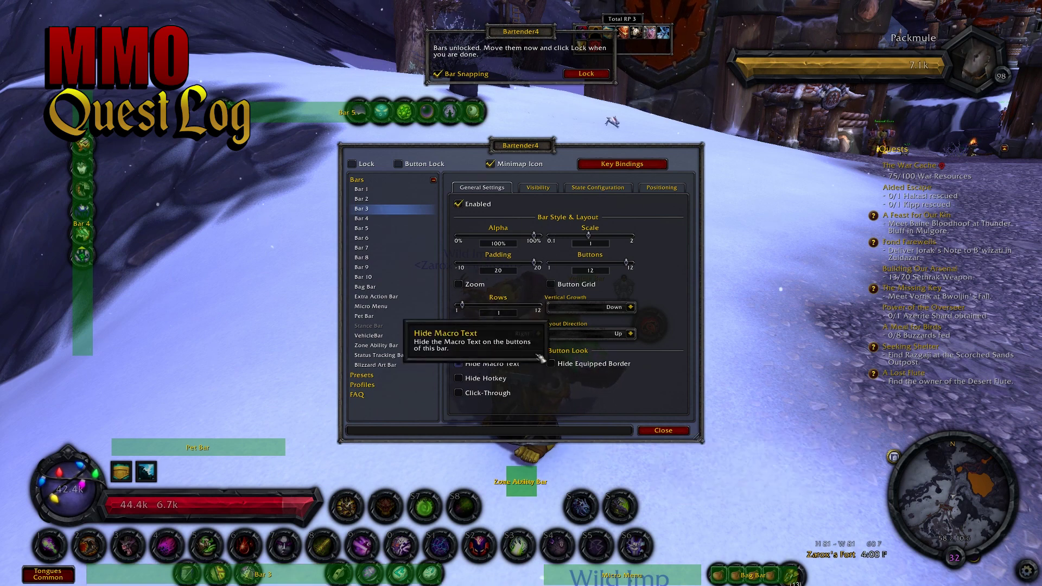
Step: Scale Bar 3 down to 0.7, nudge it slightly left, and view its Visibility options
{"action": "scroll", "coordinate": [590, 239], "scroll_direction": "down", "scroll_amount": 2}
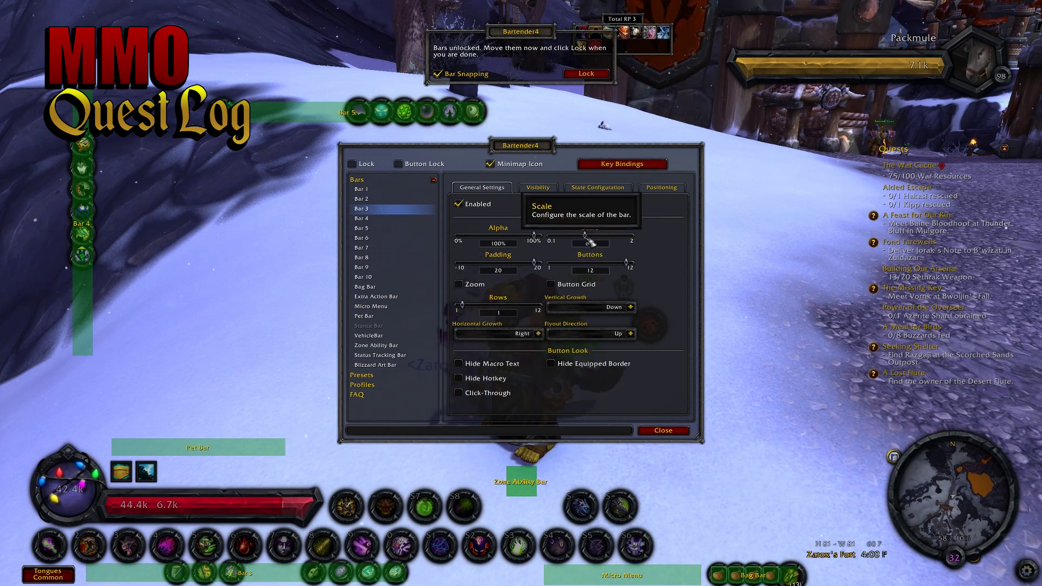
{"action": "scroll", "coordinate": [589, 242], "scroll_direction": "down", "scroll_amount": 1}
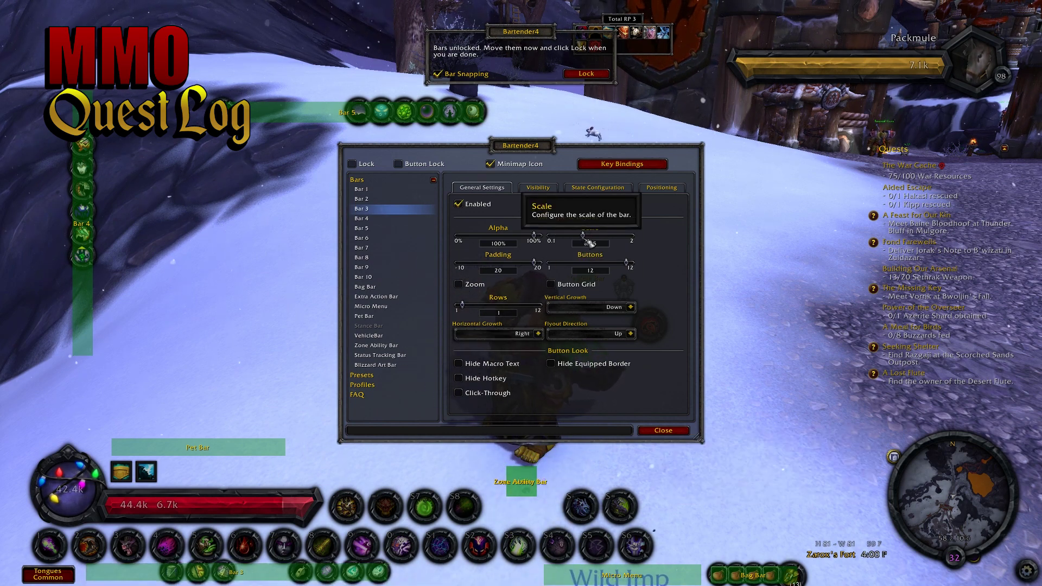
{"action": "scroll", "coordinate": [590, 243], "scroll_direction": "down", "scroll_amount": 2}
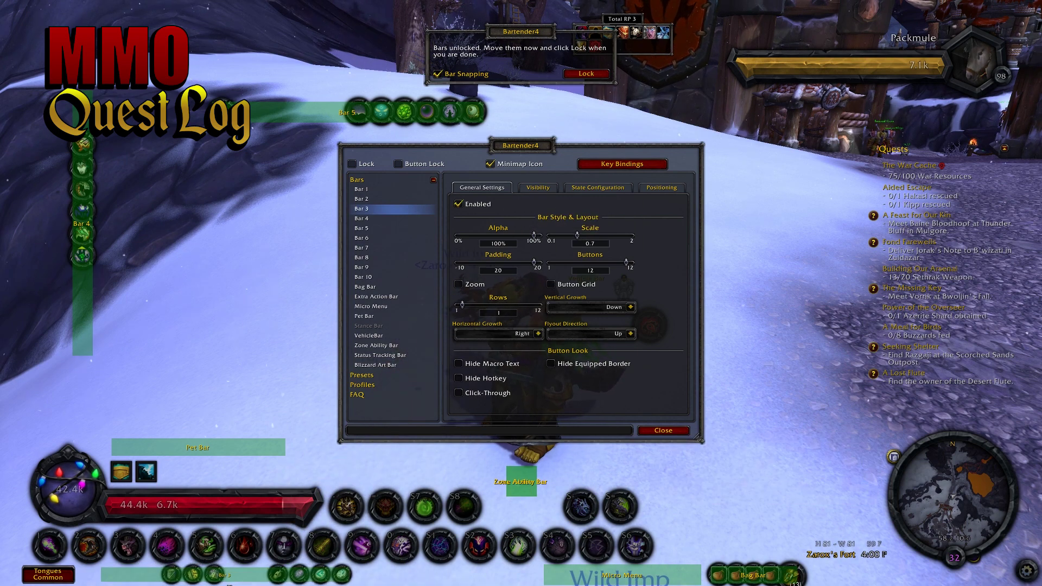
{"action": "left_click_drag", "start_coordinate": [228, 584], "coordinate": [206, 584]}
{"action": "left_click", "coordinate": [538, 187]}
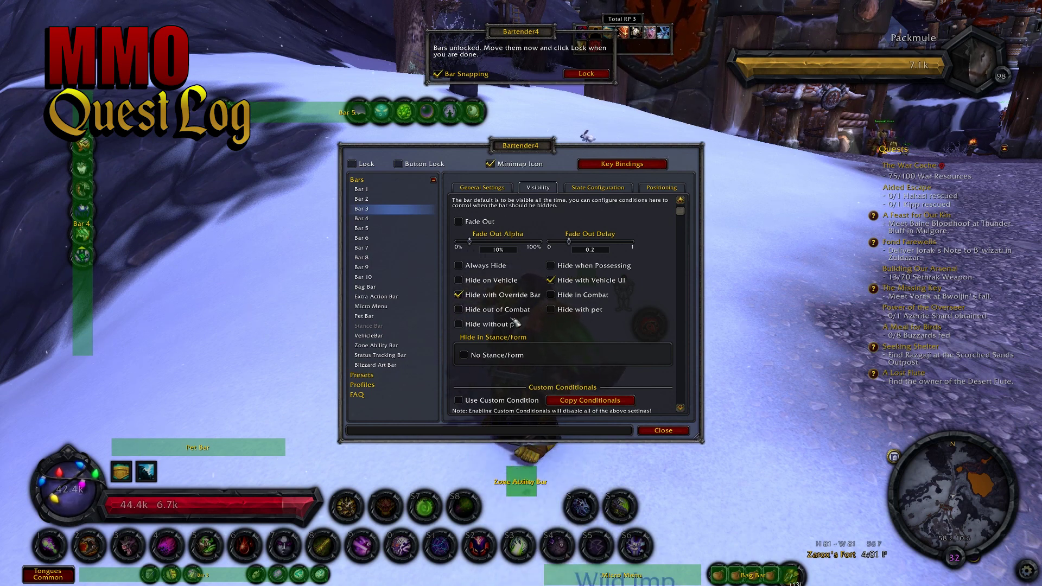
Step: Set Bar 3's position offsets to X 142 and Y 35
{"action": "left_click", "coordinate": [662, 187]}
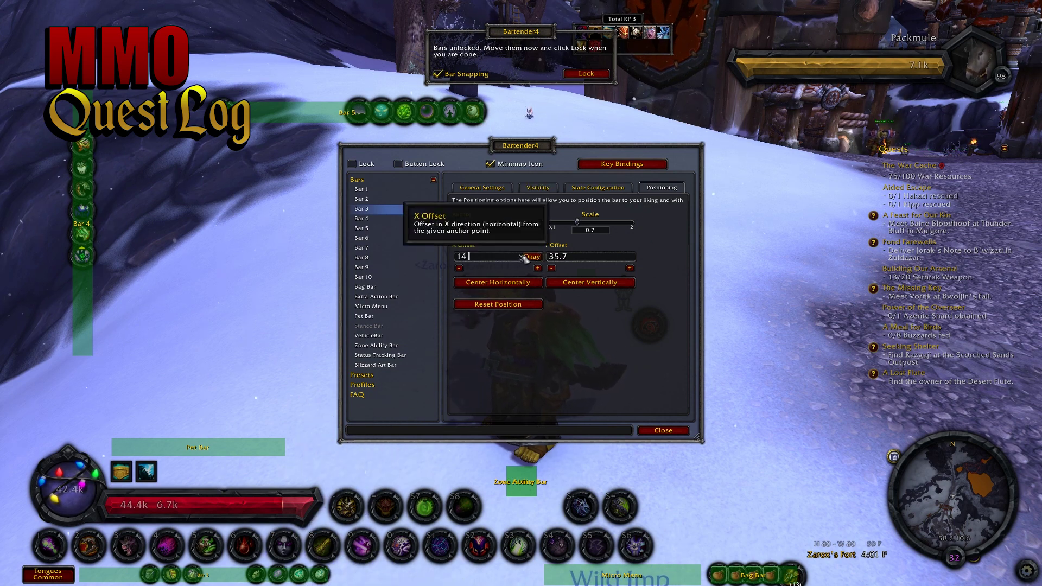
{"action": "left_click", "coordinate": [585, 260]}
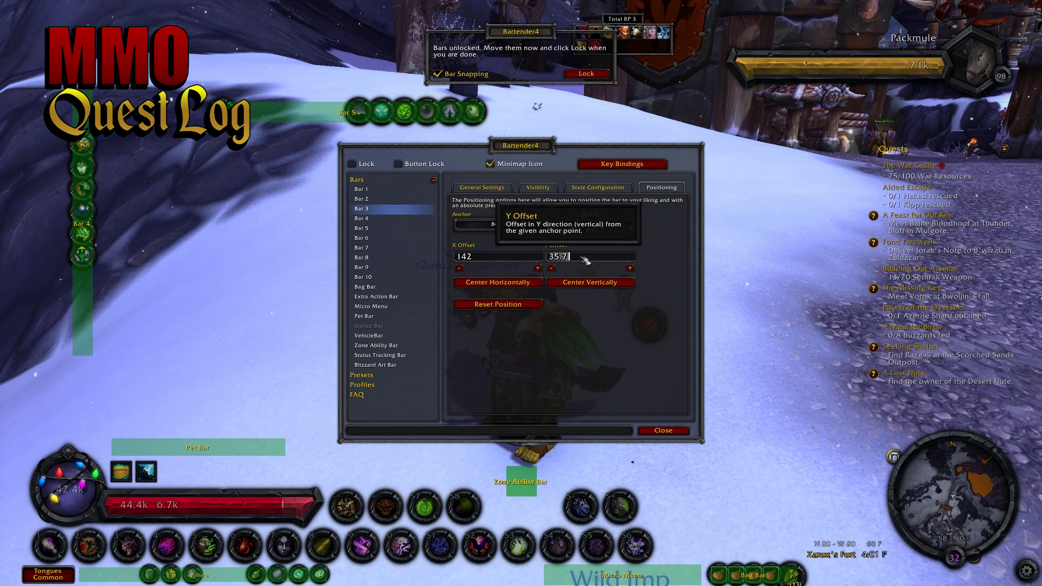
{"action": "key", "text": "Return"}
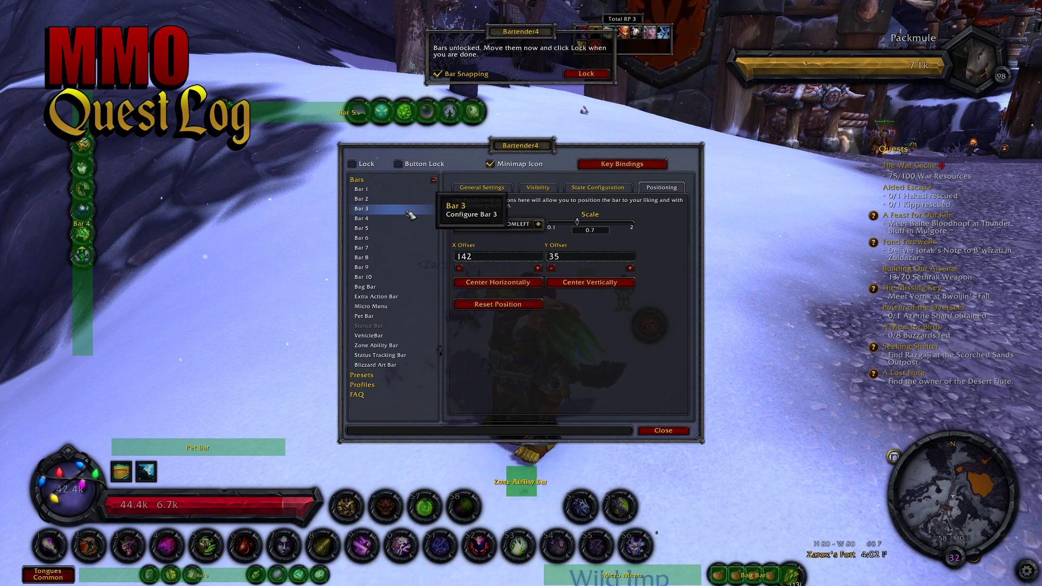
Step: Make Bar 4 one row, 0.7 scale, padding 20 at the bottom; move the Micro Menu up right
{"action": "left_click", "coordinate": [383, 222]}
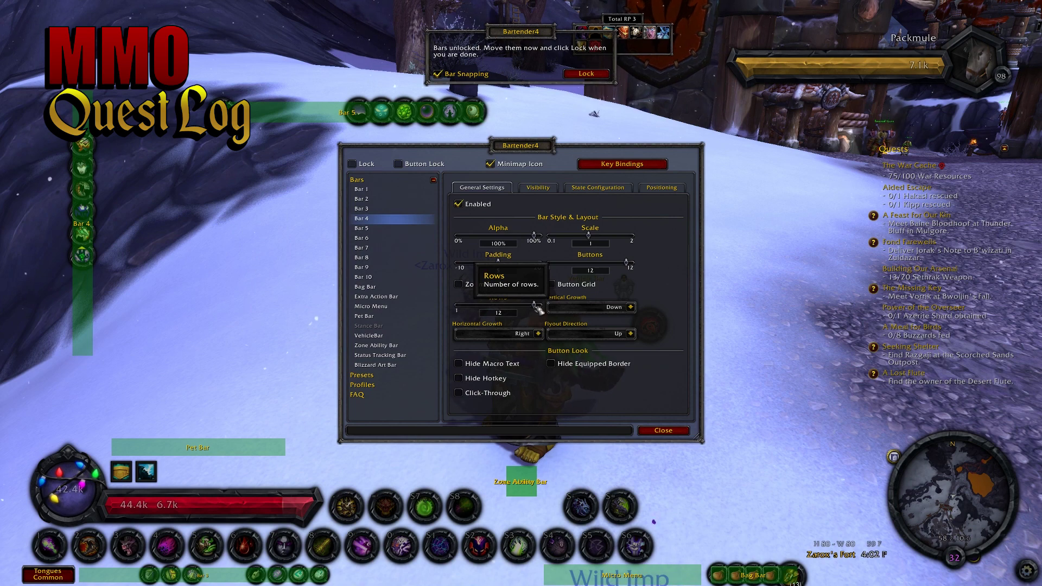
{"action": "left_click_drag", "start_coordinate": [535, 305], "coordinate": [450, 313]}
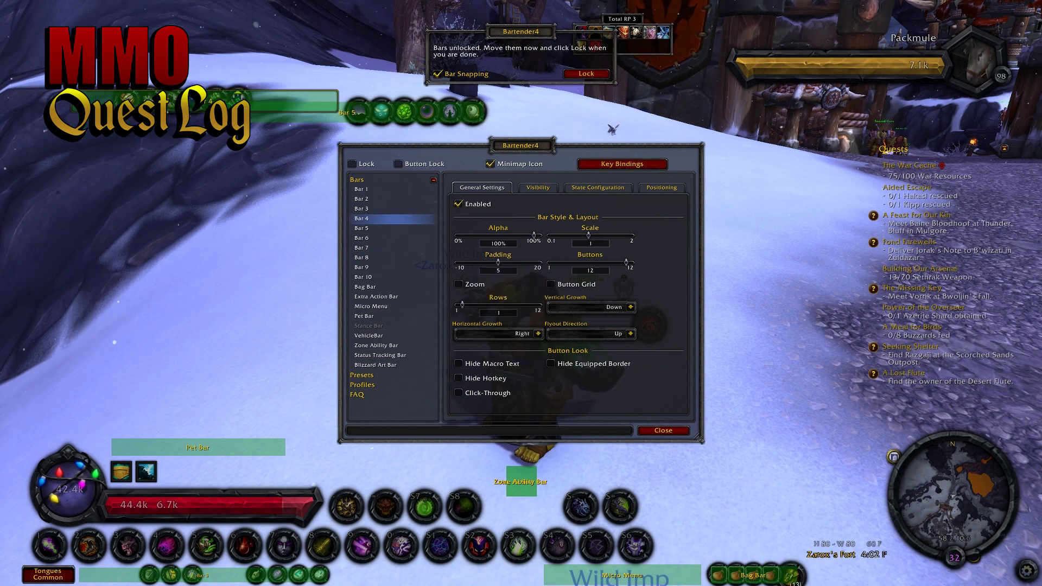
{"action": "left_click_drag", "start_coordinate": [201, 113], "coordinate": [435, 584]}
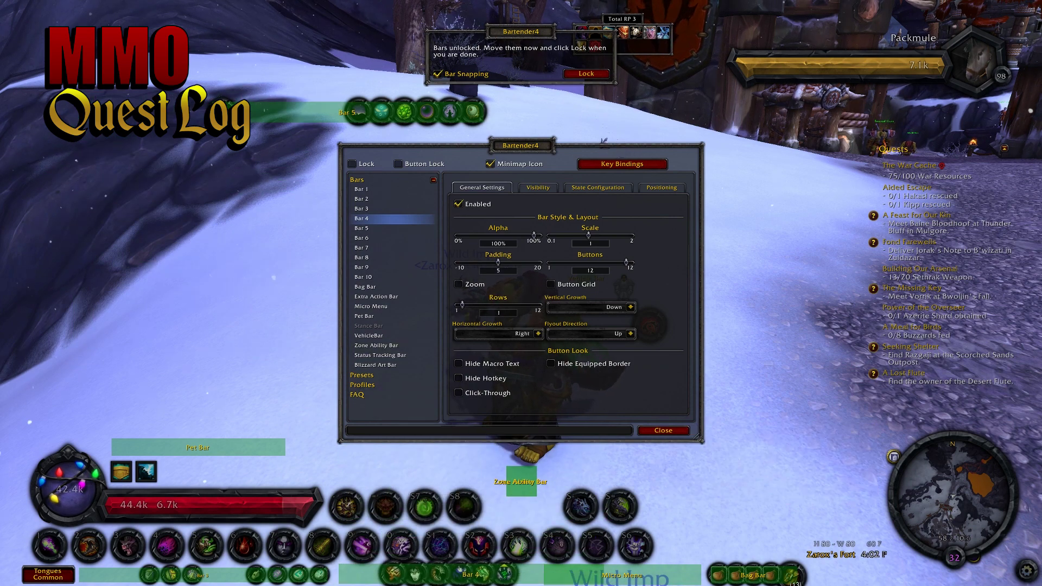
{"action": "left_click_drag", "start_coordinate": [589, 236], "coordinate": [585, 240]}
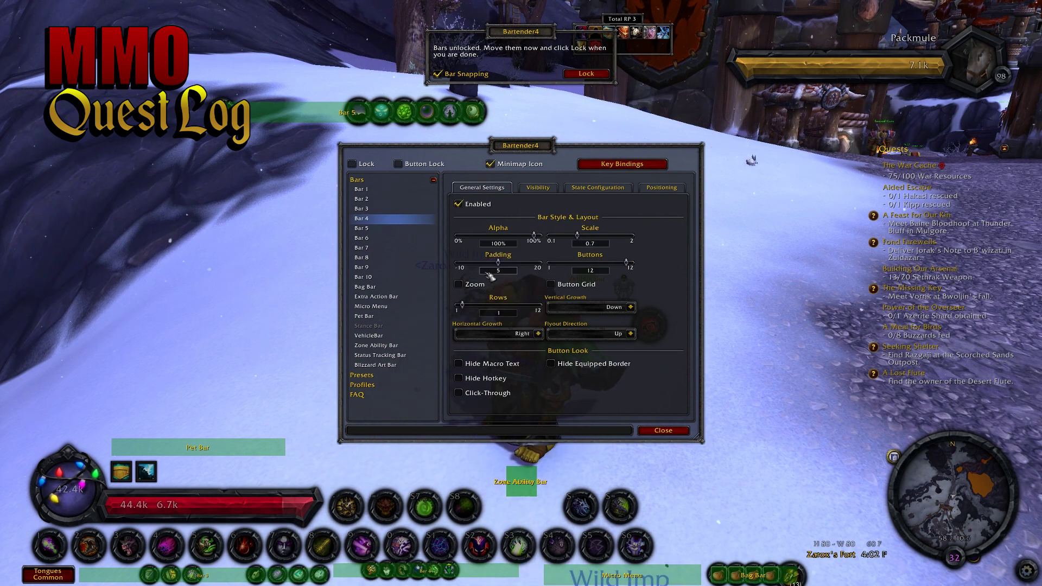
{"action": "left_click_drag", "start_coordinate": [498, 262], "coordinate": [535, 263]}
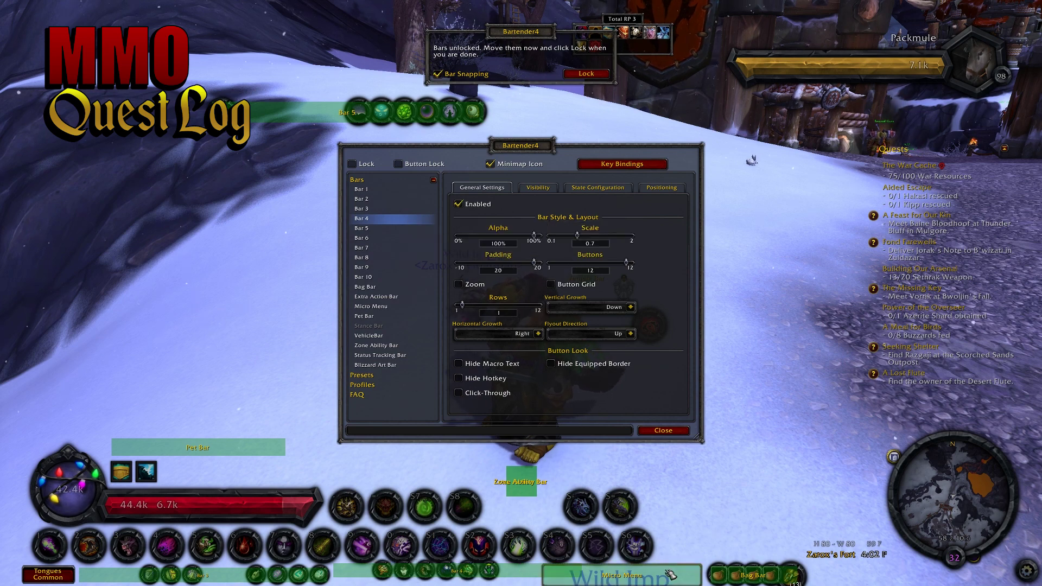
{"action": "left_click_drag", "start_coordinate": [669, 574], "coordinate": [832, 228]}
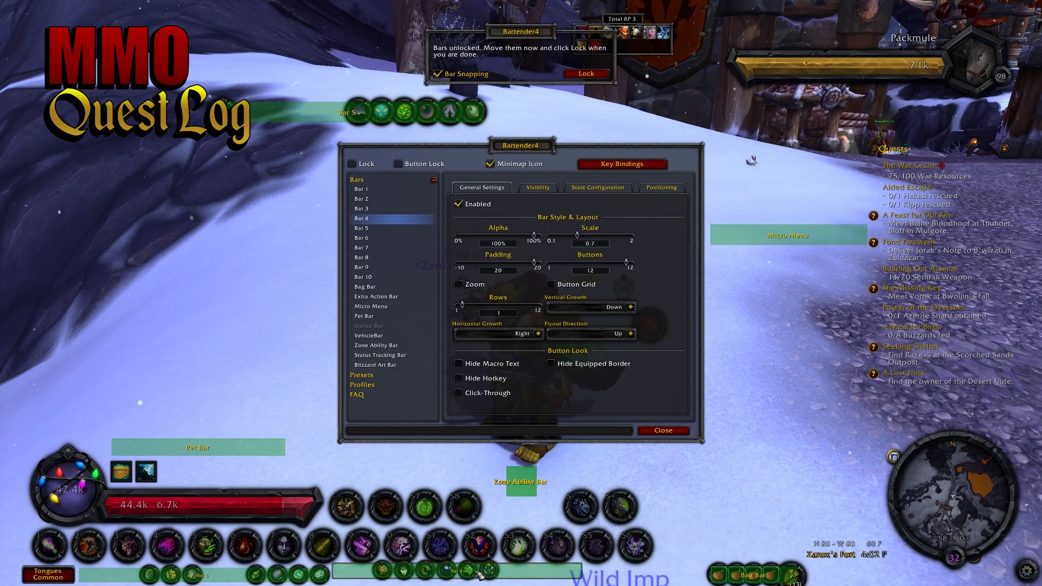
{"action": "left_click_drag", "start_coordinate": [516, 580], "coordinate": [518, 579]}
Step: Set Bar 4's X offset to -345, correcting a mistyped -354
{"action": "left_click", "coordinate": [662, 187]}
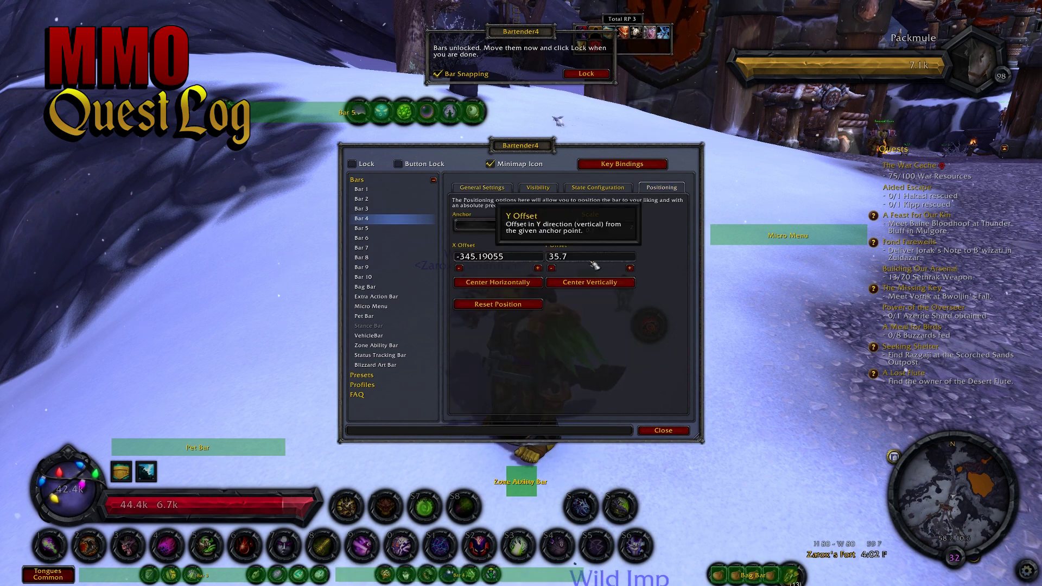
{"action": "left_click", "coordinate": [522, 257]}
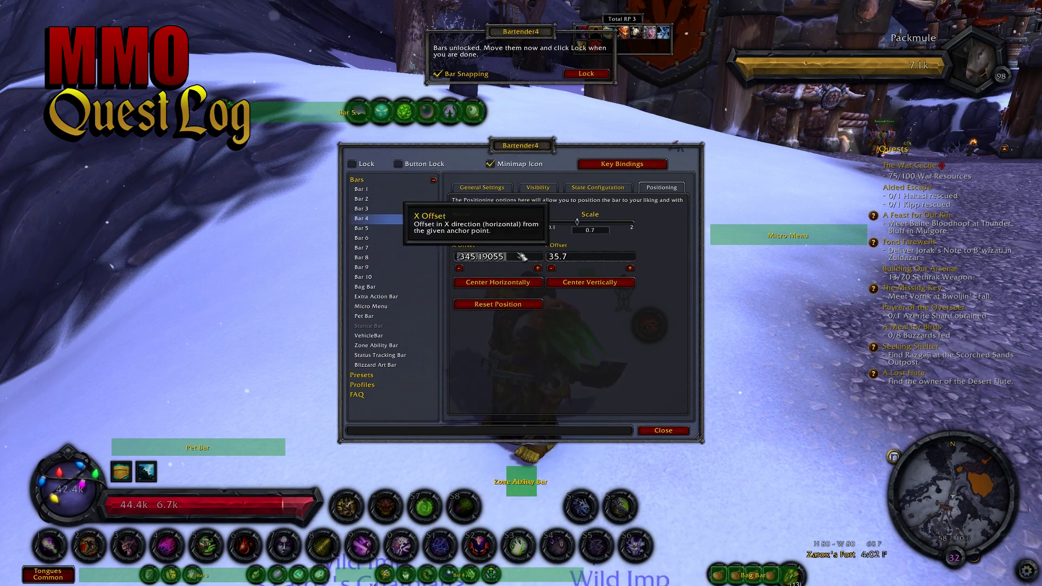
{"action": "key", "text": "BackSpace"}
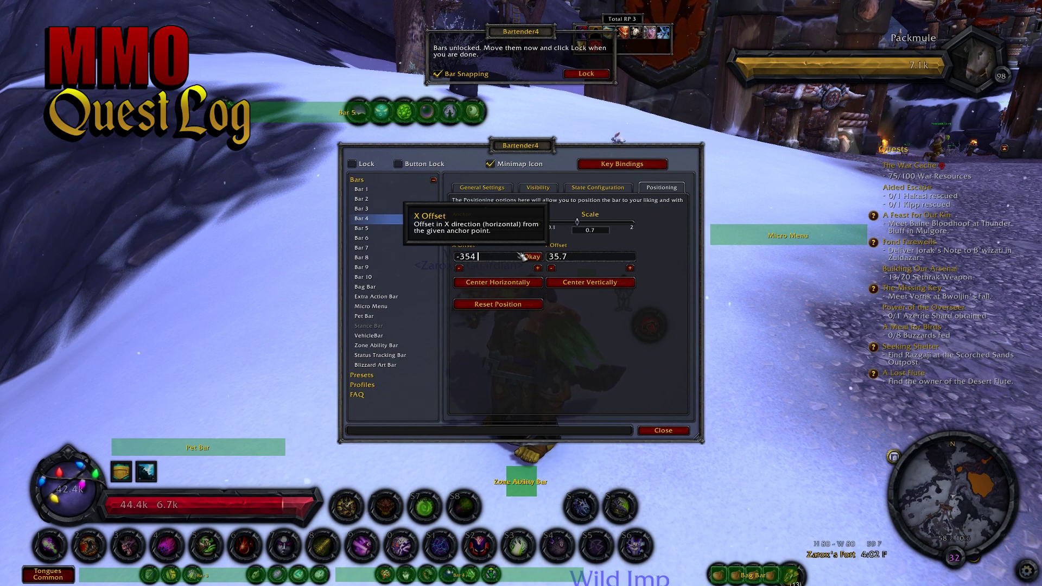
{"action": "key", "text": "Return"}
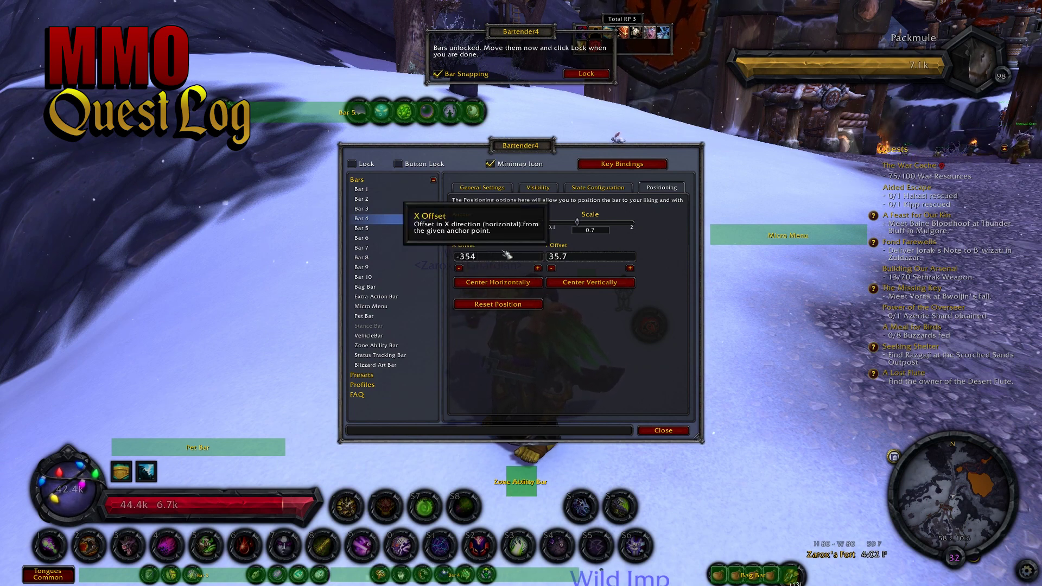
{"action": "left_click", "coordinate": [503, 257]}
{"action": "left_click", "coordinate": [495, 262]}
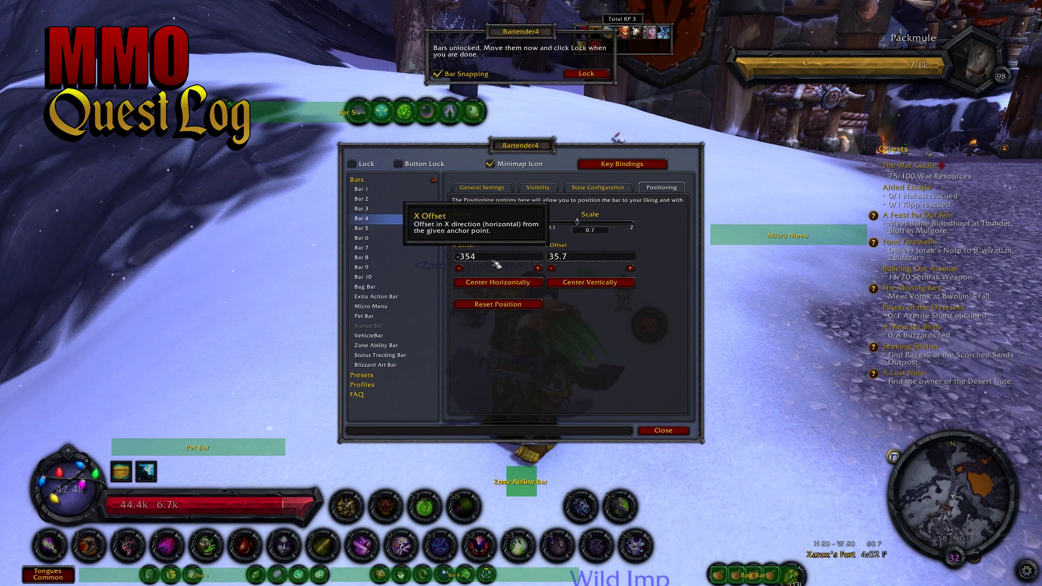
{"action": "key", "text": "BackSpace"}
{"action": "key", "text": "BackSpace"}
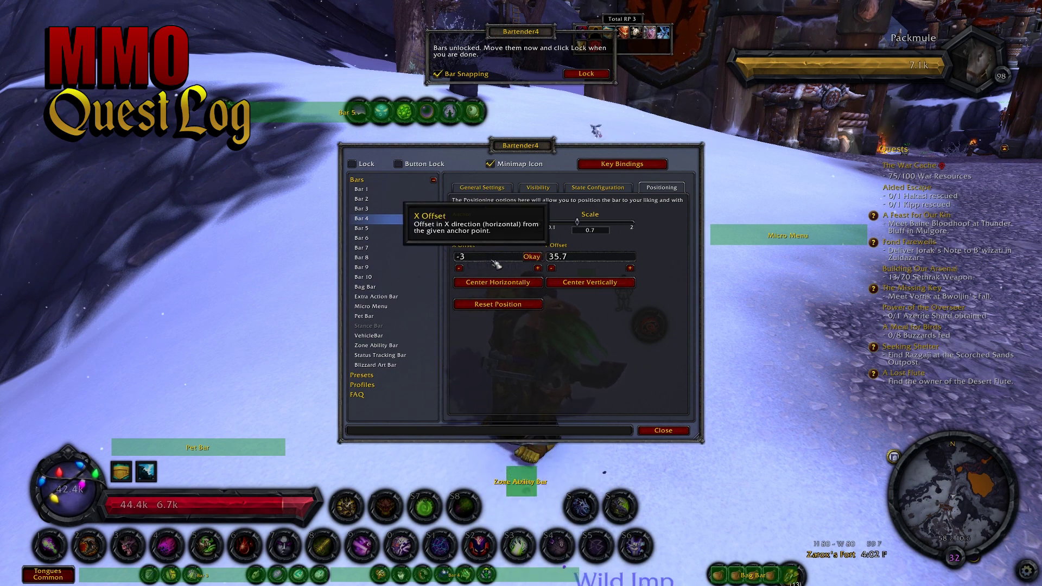
{"action": "type", "text": "45"}
{"action": "key", "text": "Return"}
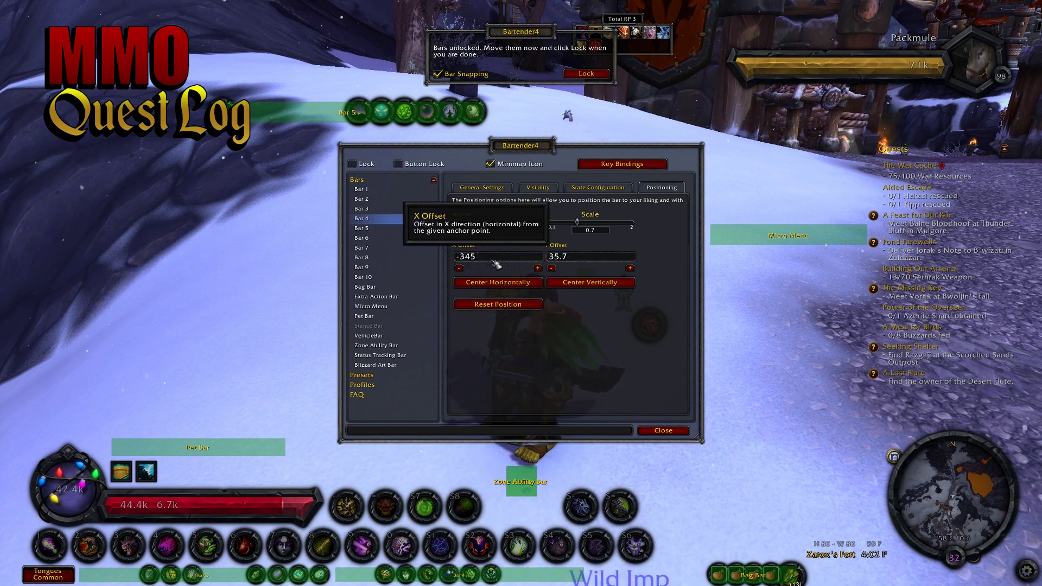
Step: Set Bar 4's Y offset to 35 and stack the Extra Action Bar onto the Zone Ability Bar
{"action": "left_click", "coordinate": [382, 228]}
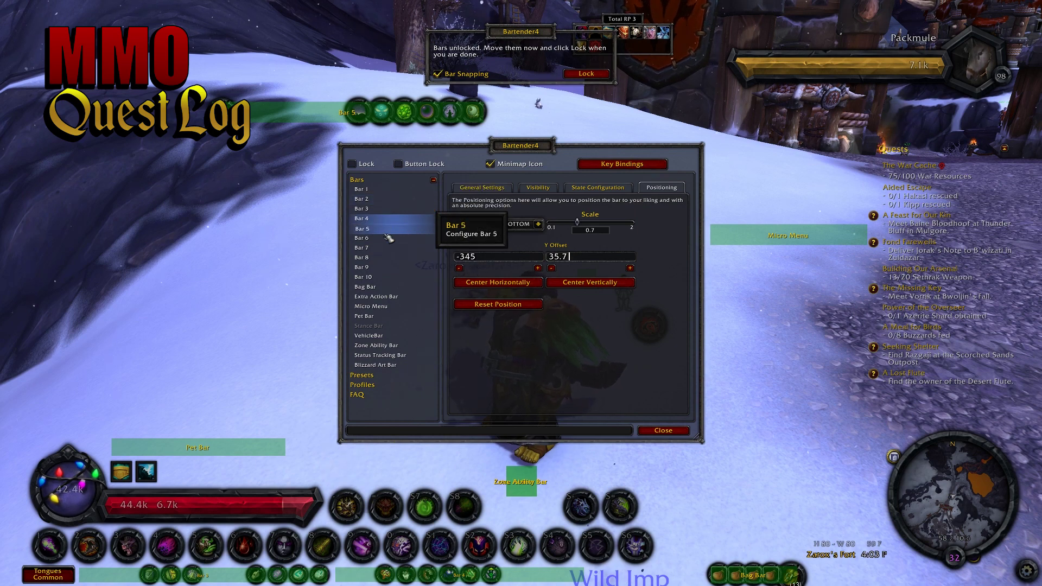
{"action": "left_click", "coordinate": [649, 189]}
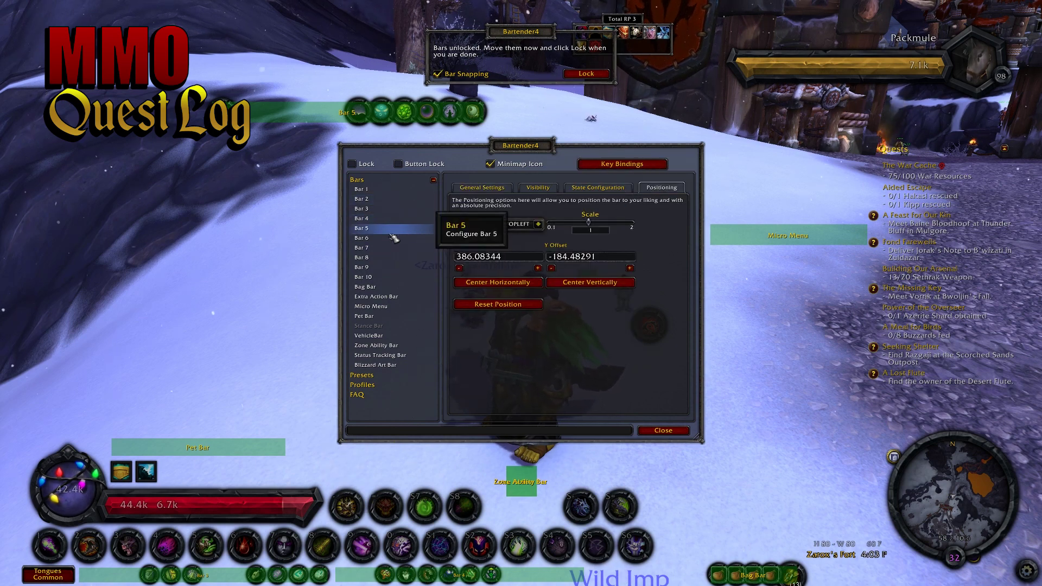
{"action": "left_click", "coordinate": [380, 209]}
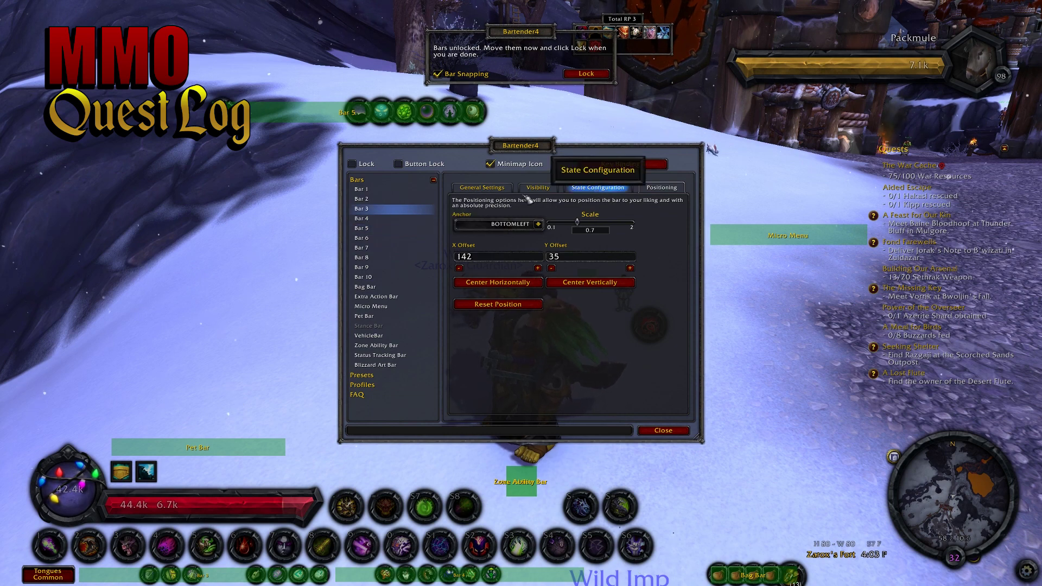
{"action": "left_click", "coordinate": [381, 218]}
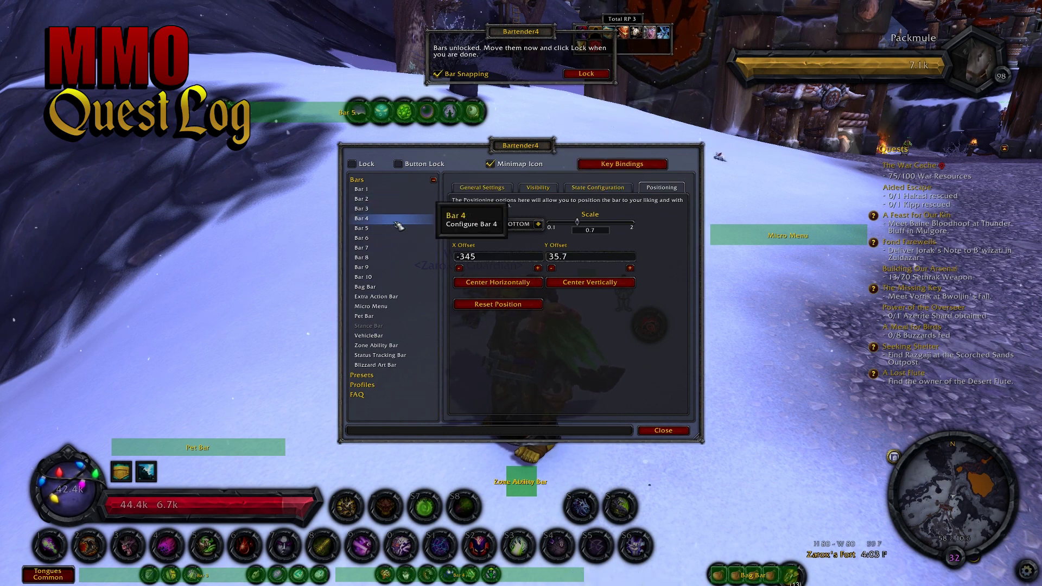
{"action": "left_click", "coordinate": [602, 261]}
{"action": "key", "text": "BackSpace"}
{"action": "key", "text": "BackSpace"}
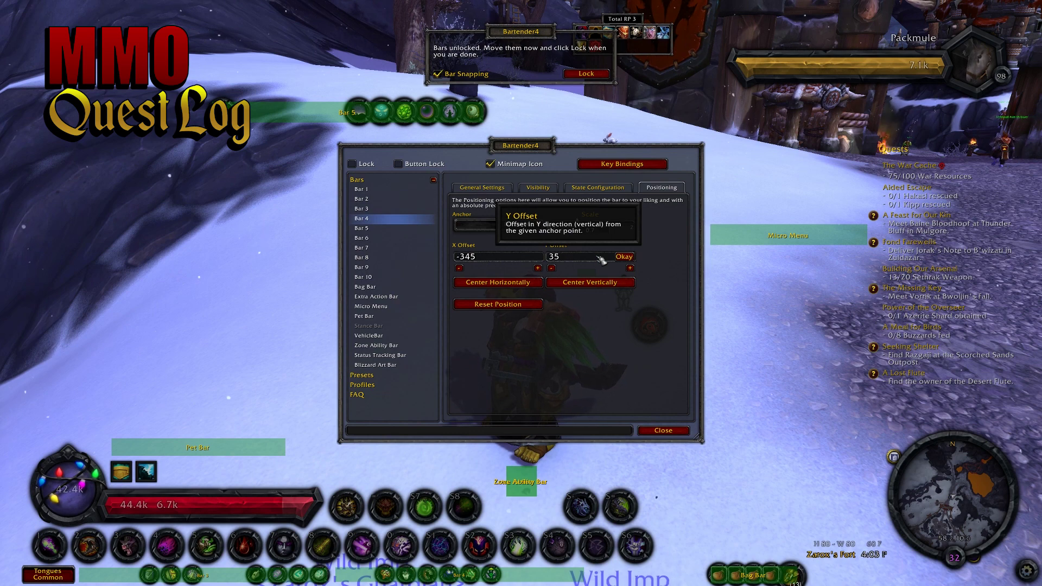
{"action": "key", "text": "Return"}
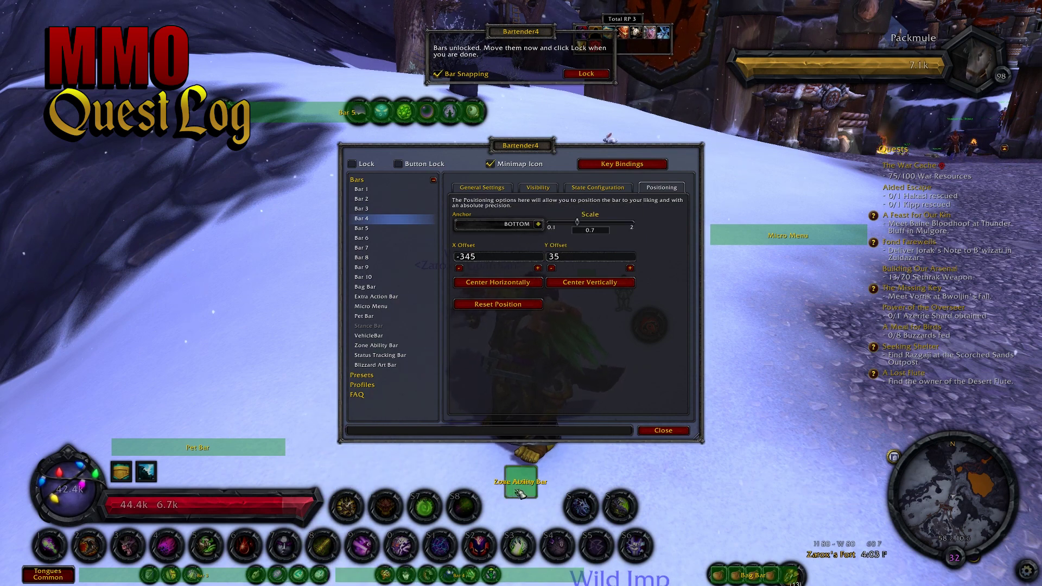
{"action": "left_click_drag", "start_coordinate": [520, 494], "coordinate": [338, 476]}
{"action": "left_click_drag", "start_coordinate": [518, 486], "coordinate": [375, 476]}
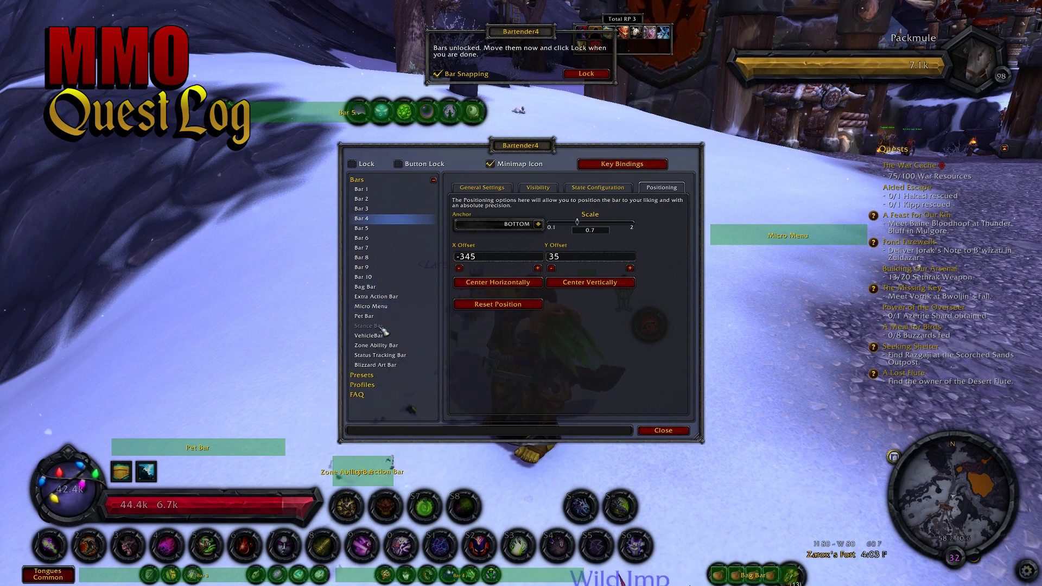
Step: Set the Bag Bar to One Bag and move it beside the minimap
{"action": "left_click", "coordinate": [365, 287]}
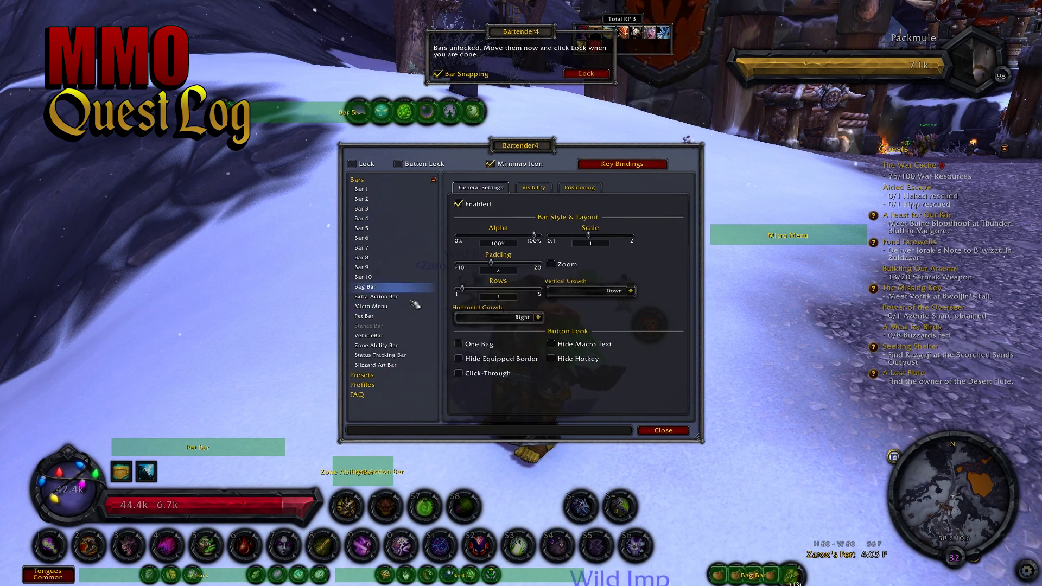
{"action": "left_click", "coordinate": [460, 345]}
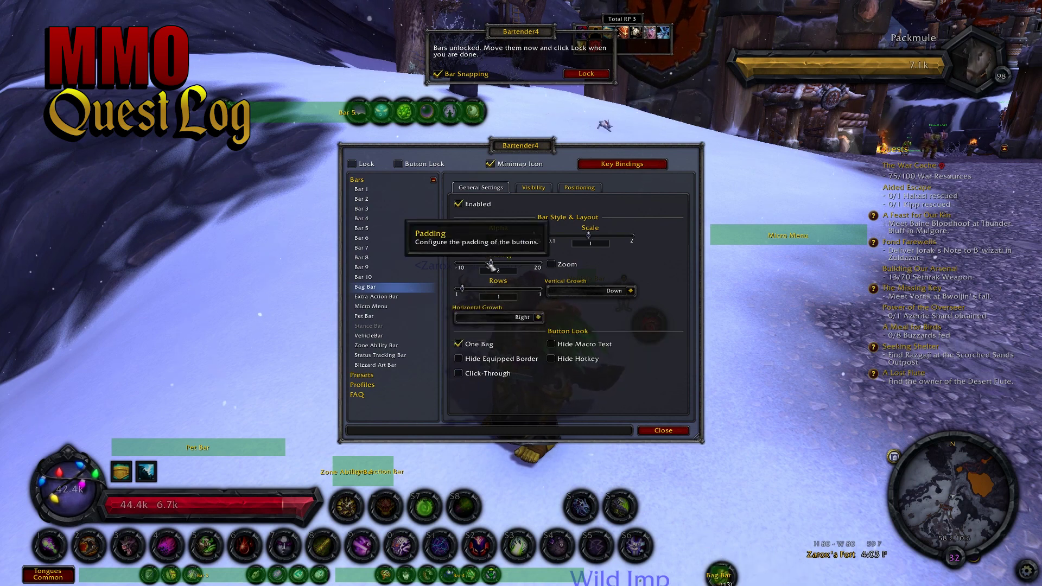
{"action": "left_click_drag", "start_coordinate": [733, 569], "coordinate": [1026, 418]}
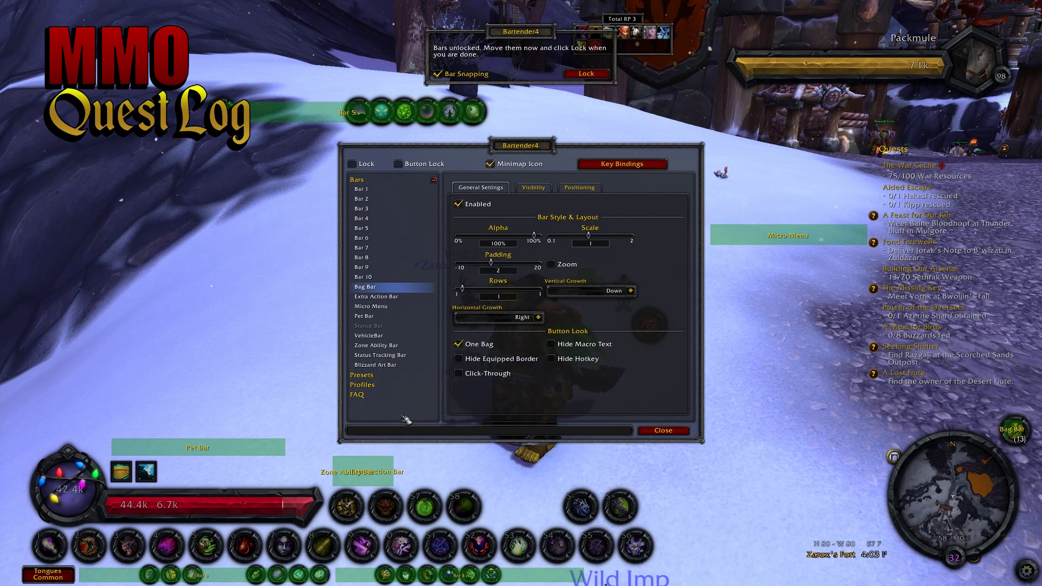
{"action": "left_click", "coordinate": [534, 187]}
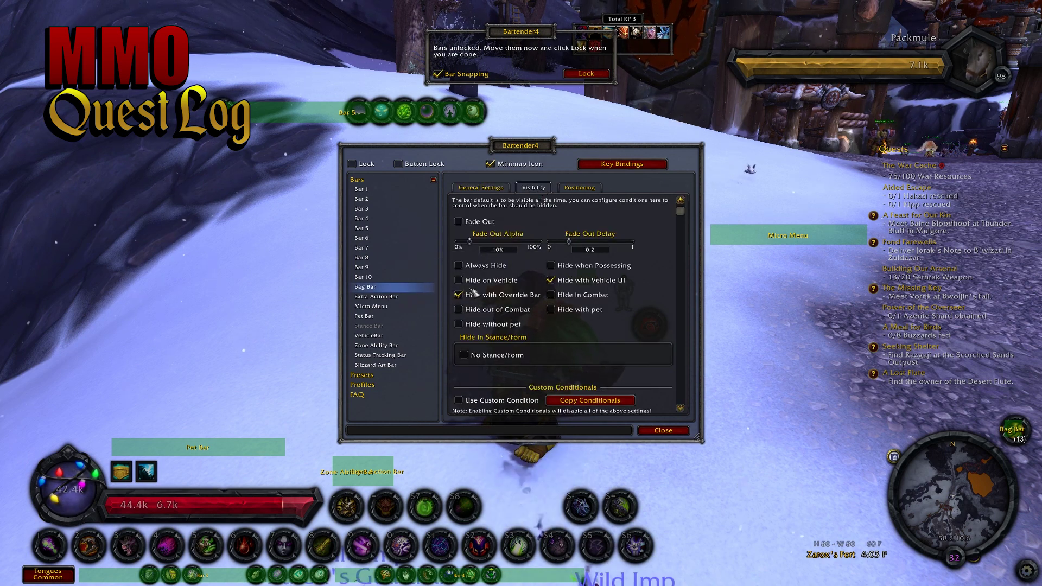
{"action": "left_click", "coordinate": [588, 188]}
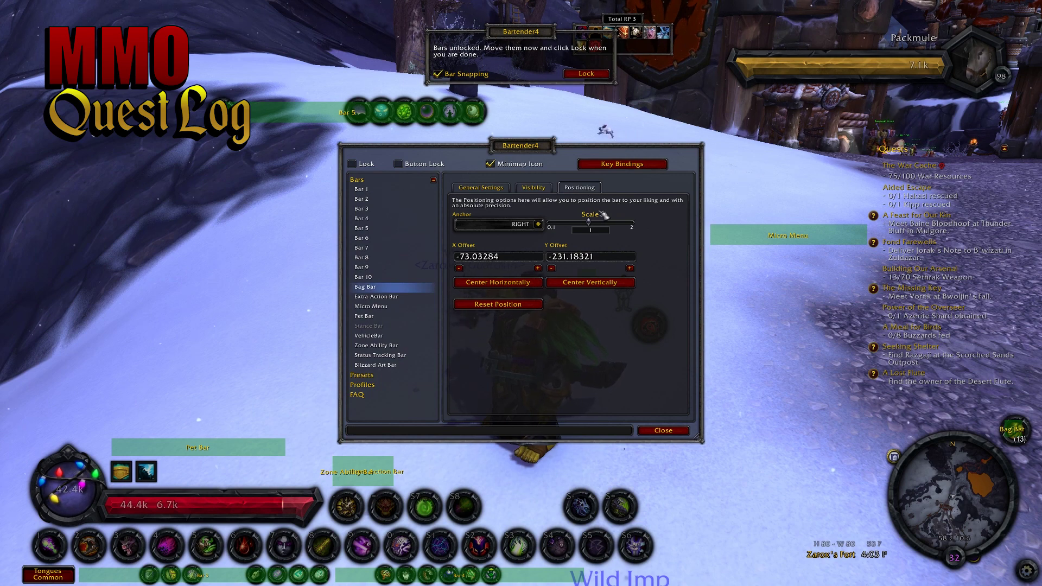
{"action": "left_click", "coordinate": [397, 307]}
Step: Give the Bartender4 Pet Bar padding 20 and scale 0.95
{"action": "left_click", "coordinate": [398, 317]}
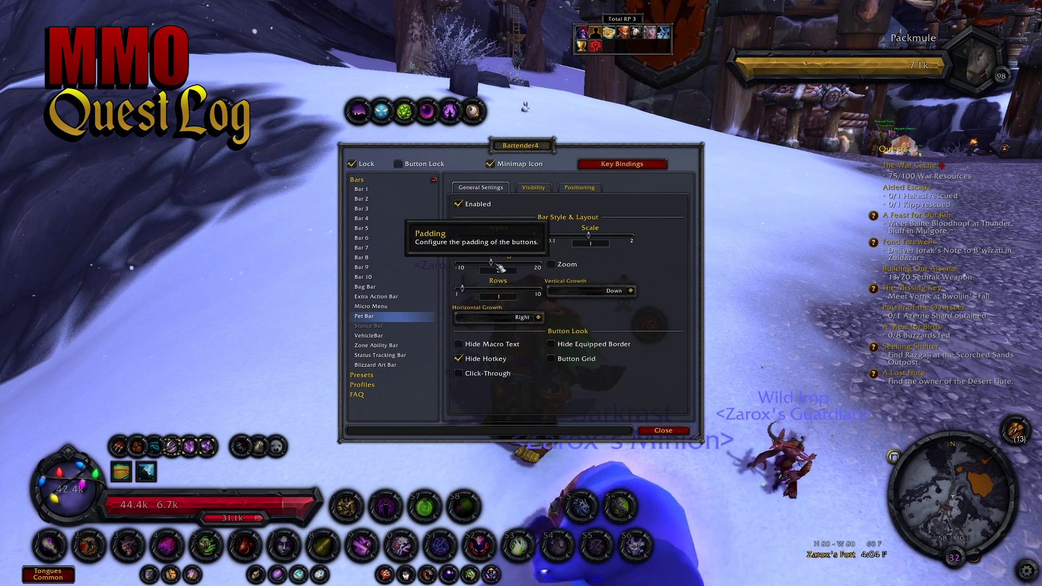
{"action": "left_click_drag", "start_coordinate": [499, 267], "coordinate": [551, 268]}
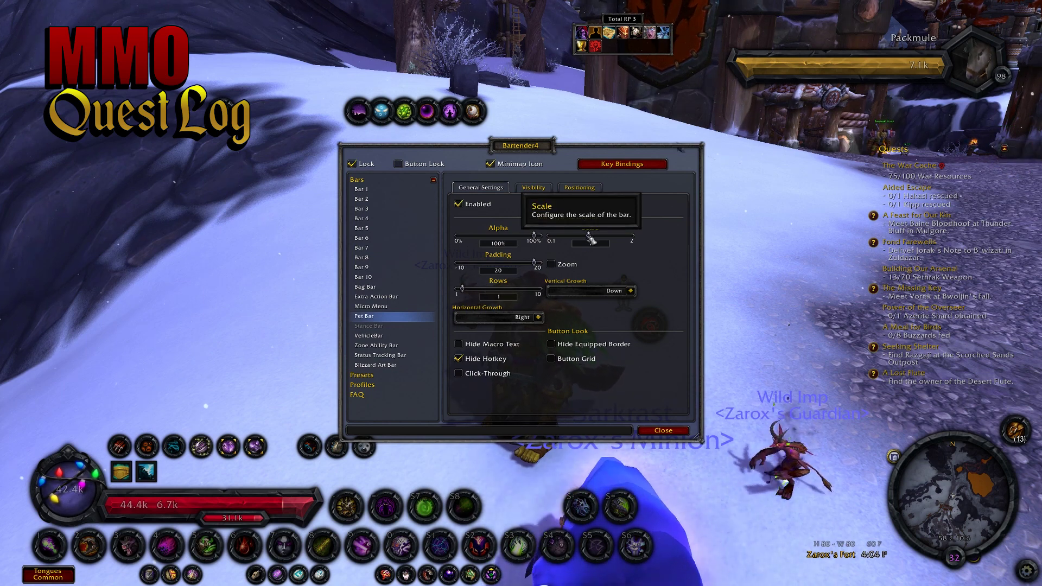
{"action": "left_click_drag", "start_coordinate": [588, 238], "coordinate": [585, 239]}
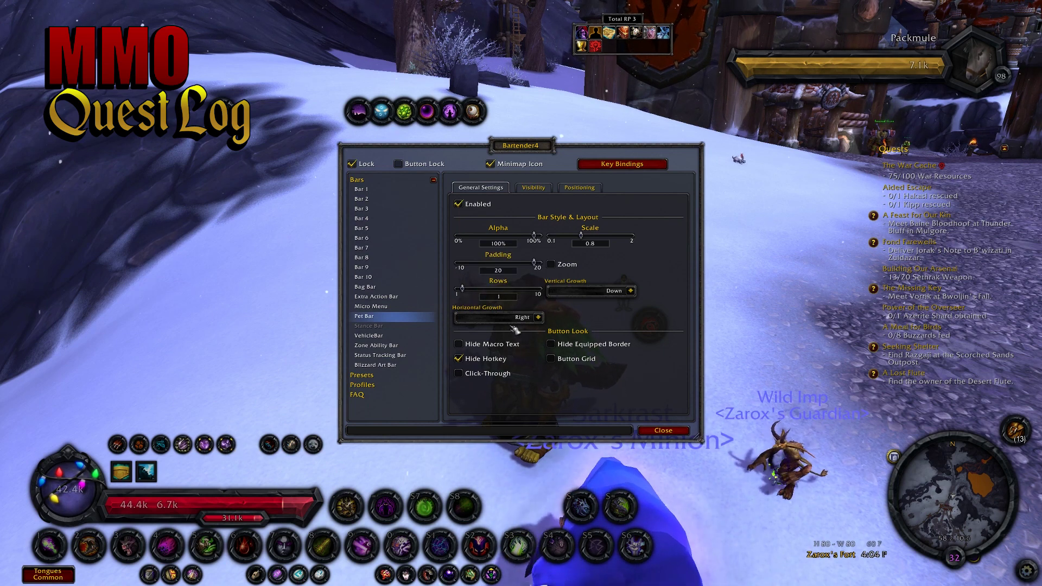
{"action": "scroll", "coordinate": [477, 293], "scroll_direction": "up", "scroll_amount": 1}
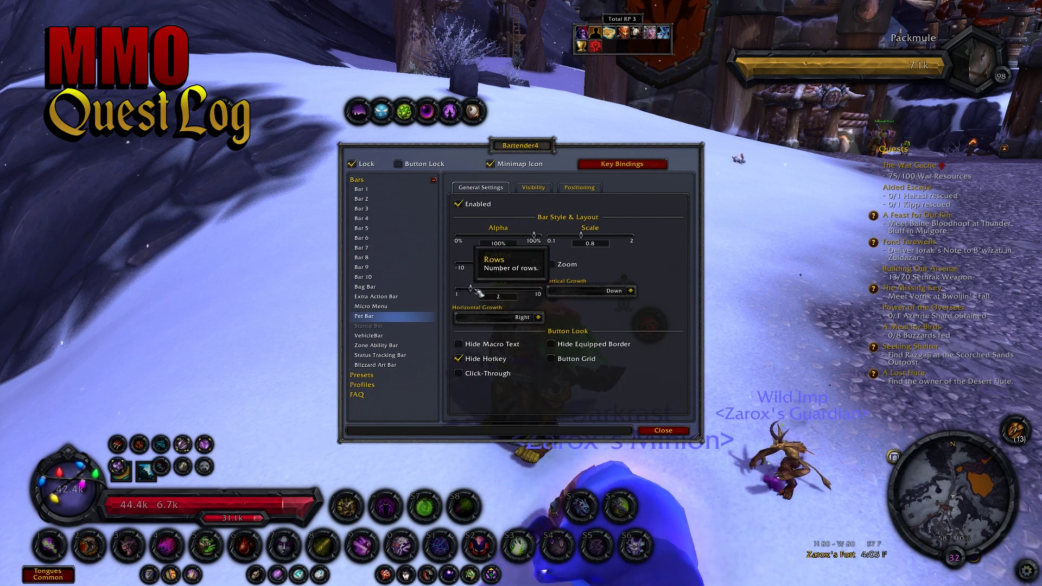
{"action": "mouse_move", "coordinate": [481, 293]}
{"action": "left_mouse_down"}
{"action": "mouse_move", "coordinate": [492, 296]}
{"action": "mouse_move", "coordinate": [471, 296]}
{"action": "left_mouse_up"}
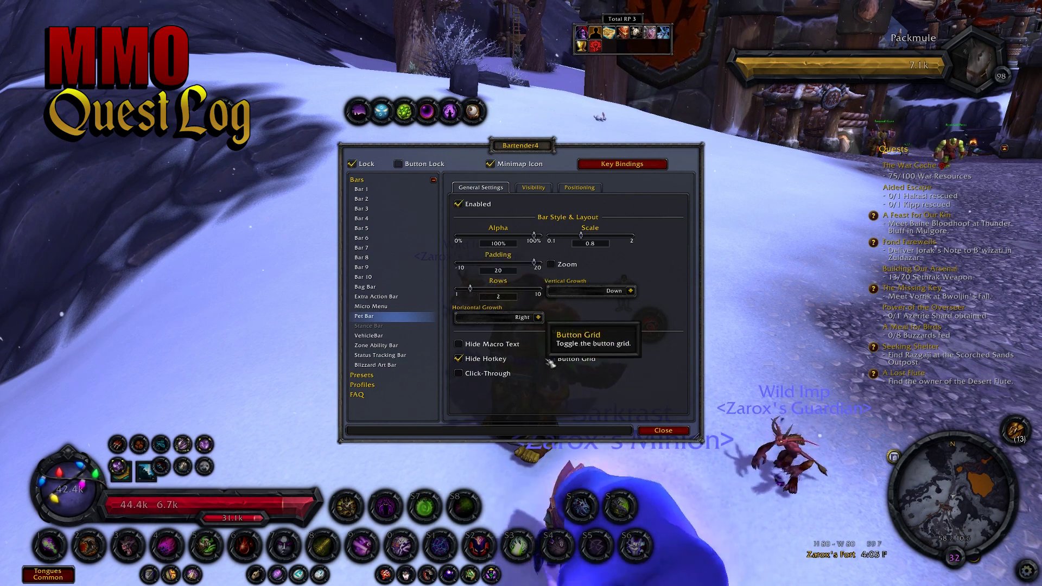
{"action": "left_click_drag", "start_coordinate": [581, 236], "coordinate": [591, 239]}
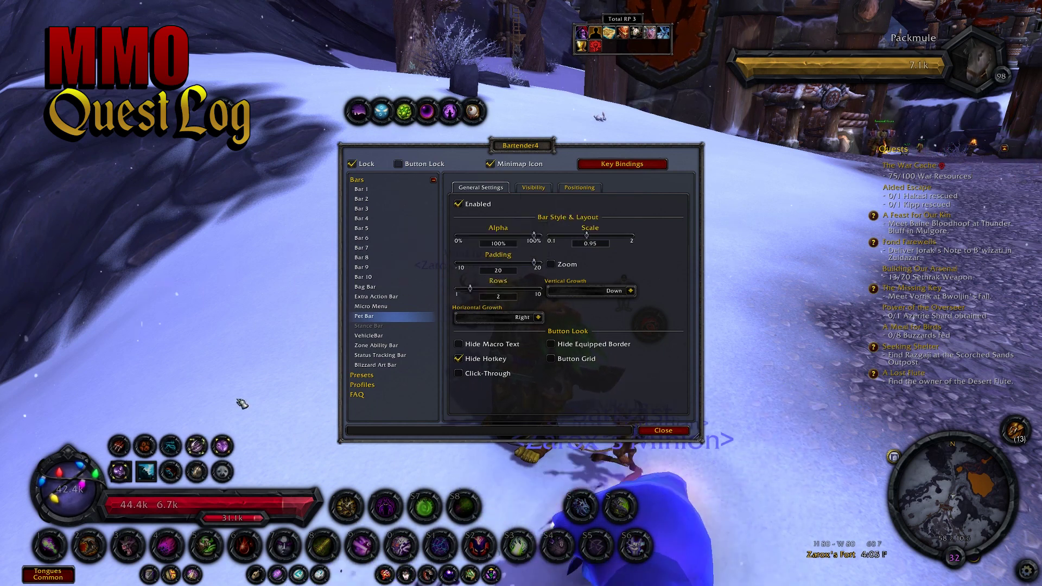
Step: Unlock the bars, move the Pet Bar above the player frame, and keep it one row
{"action": "left_click", "coordinate": [352, 163]}
{"action": "left_click_drag", "start_coordinate": [192, 453], "coordinate": [193, 427]}
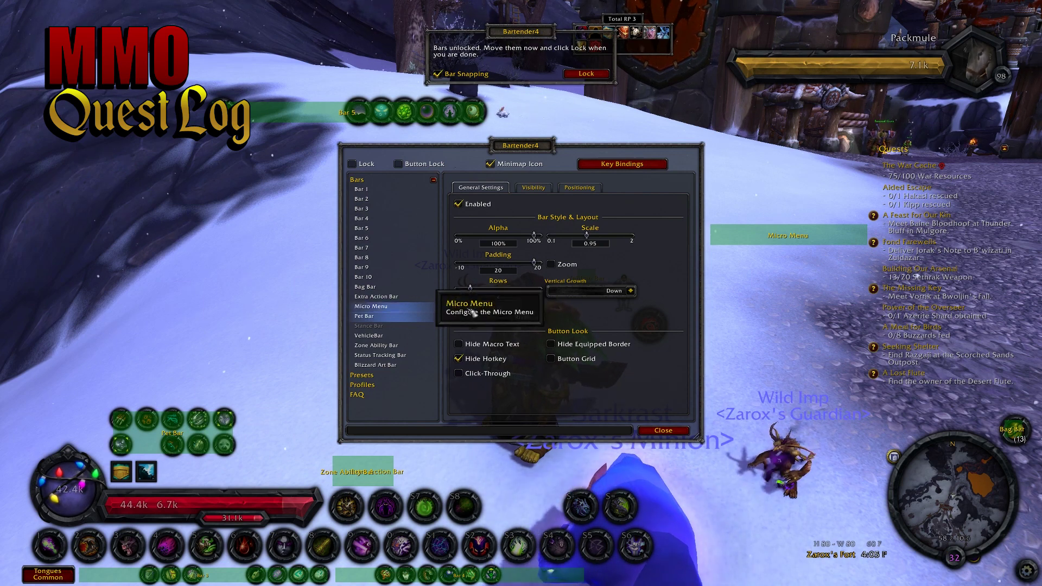
{"action": "left_click_drag", "start_coordinate": [470, 288], "coordinate": [450, 292]}
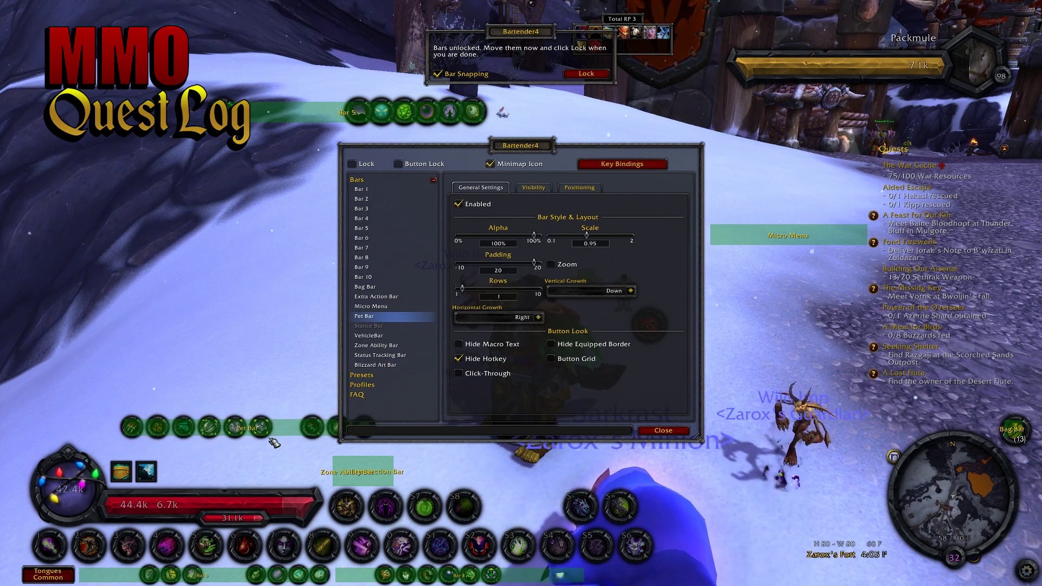